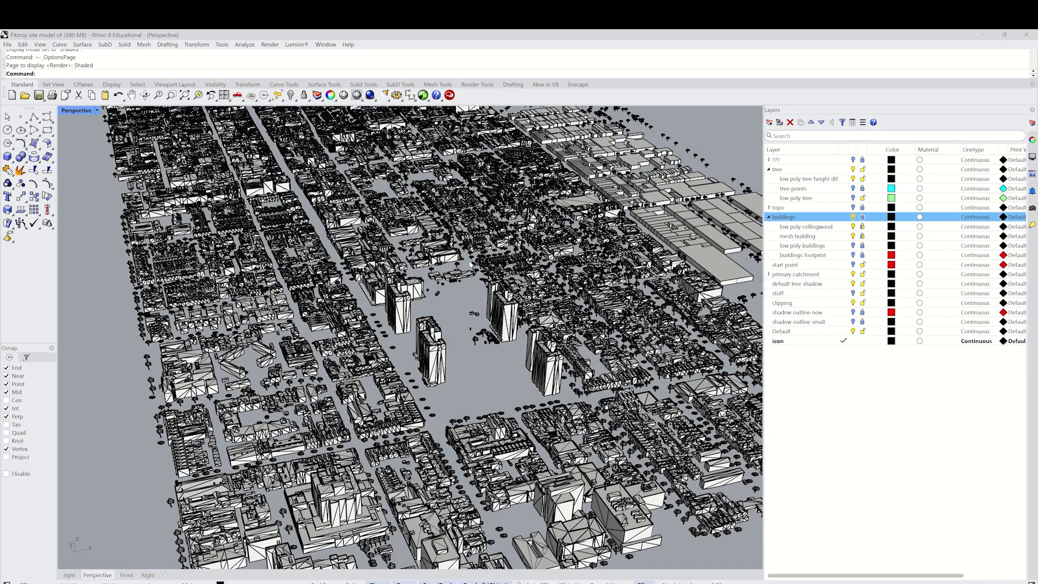
- Examine the shaded city site model in the perspective viewport from several angles, close up and as a whole
right_click_drag(469, 265, 424, 292)
right_click_drag(422, 246, 435, 259, "shift")
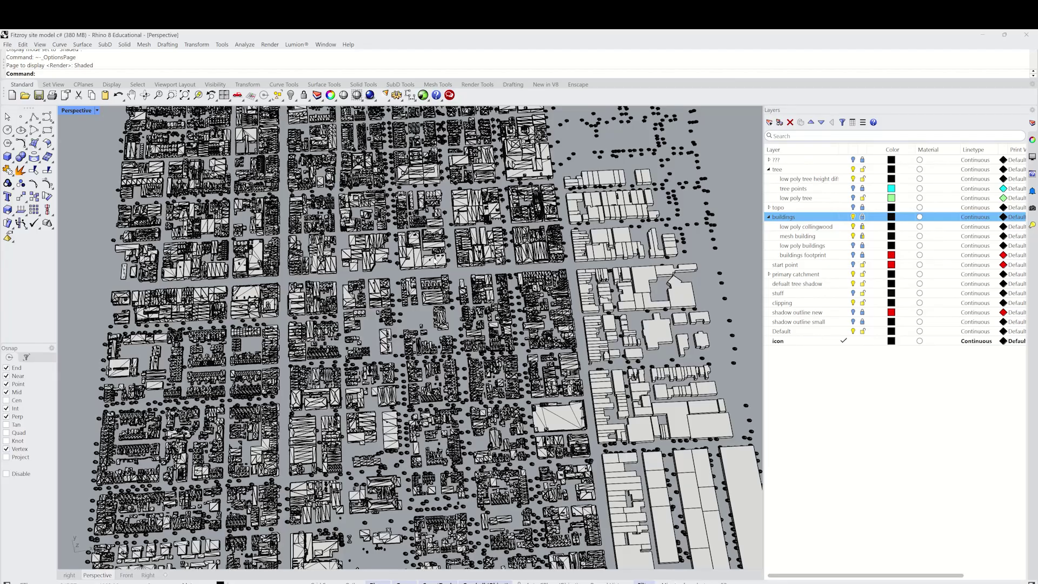
scroll(436, 259, "up", 2)
mouse_move(437, 278)
right_mouse_down()
mouse_move(456, 252)
mouse_move(455, 304)
mouse_move(456, 284)
right_mouse_up()
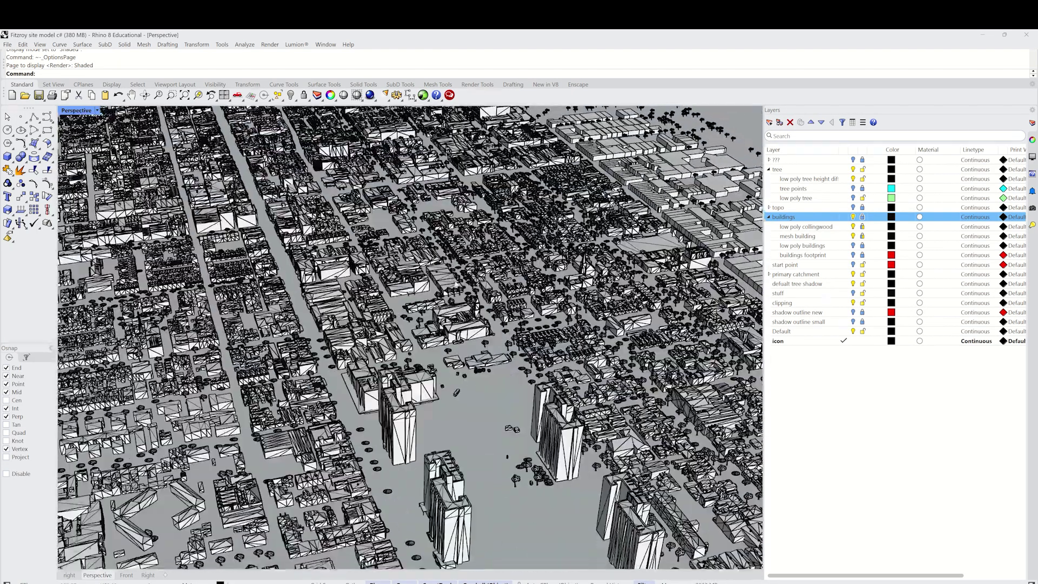
scroll(377, 334, "up", 5)
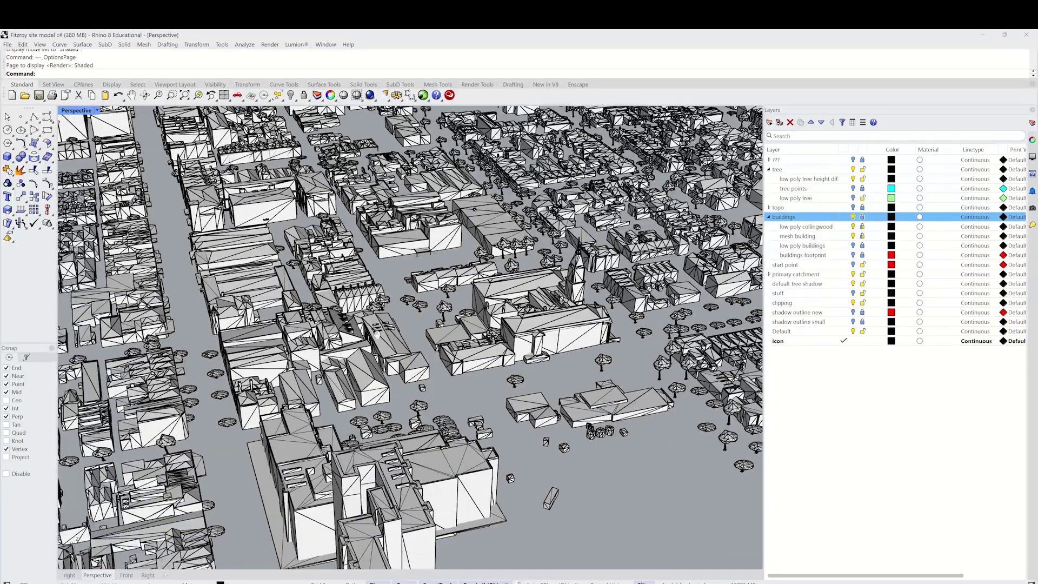
right_click_drag(377, 334, 480, 262, "shift")
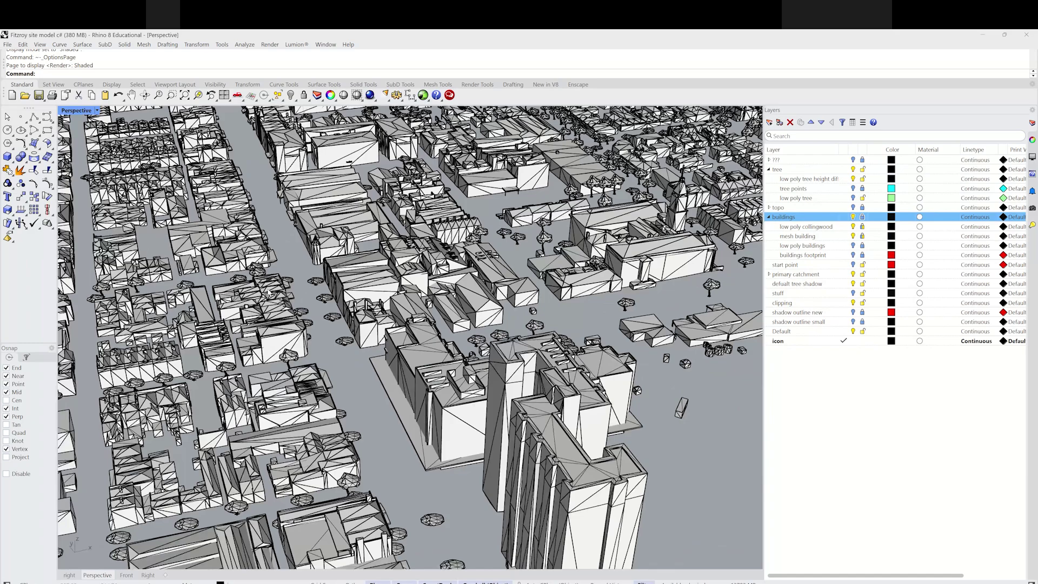
scroll(382, 293, "down", 5)
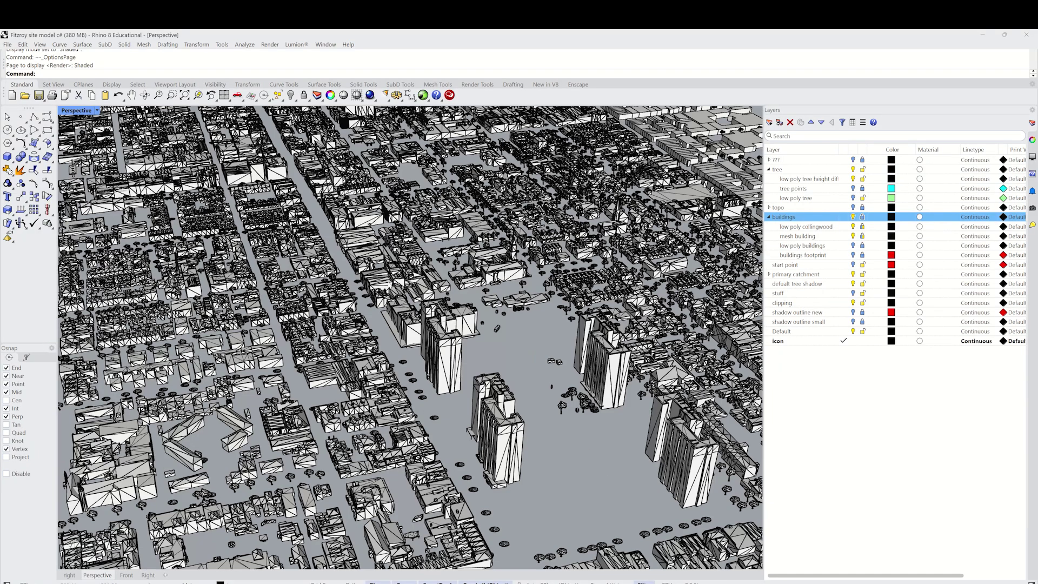
right_click_drag(454, 276, 475, 201)
scroll(502, 283, "down", 2)
right_click_drag(502, 283, 510, 249)
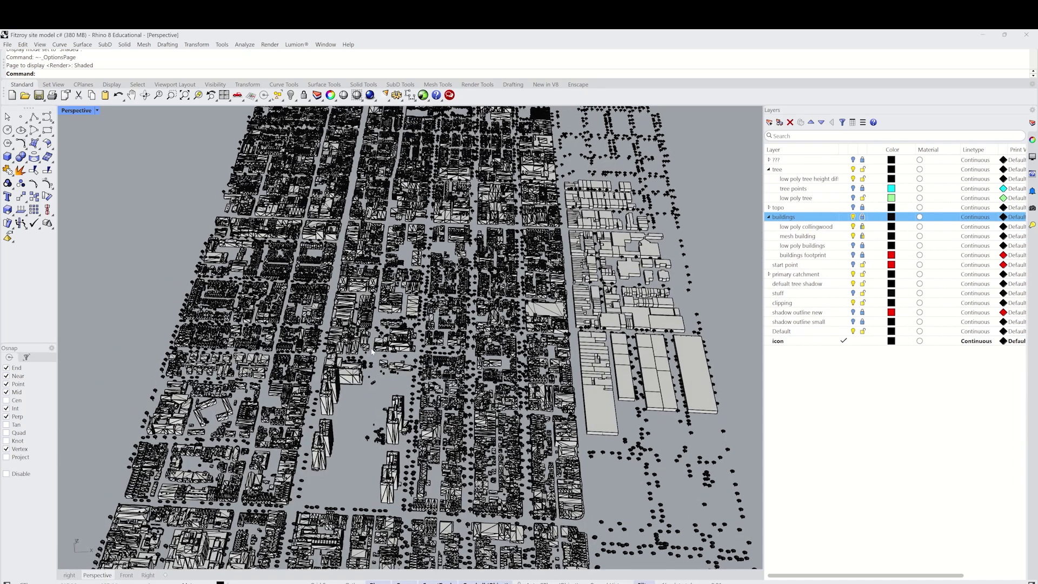
right_click_drag(479, 307, 497, 305)
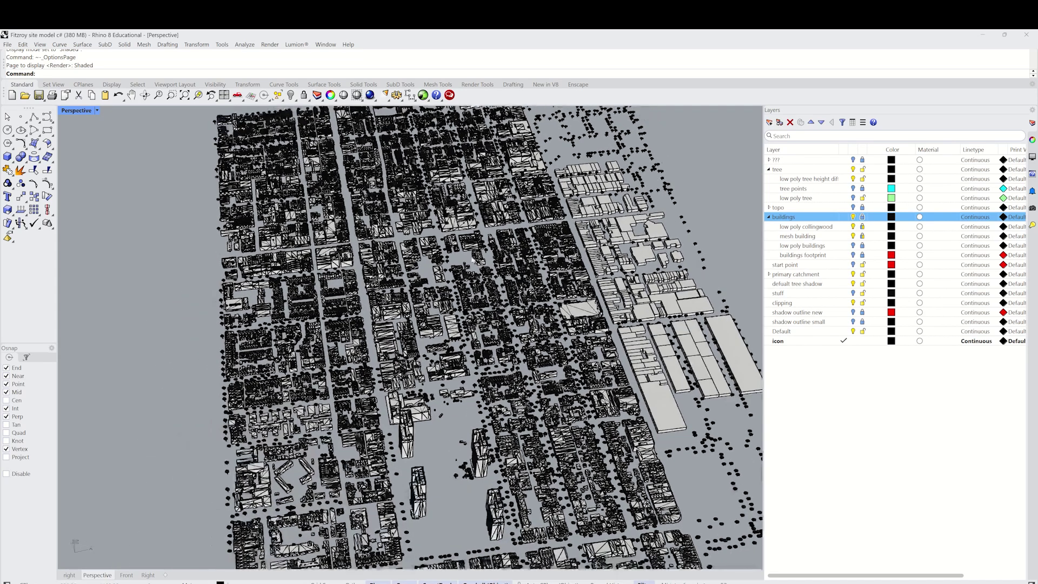
- Duplicate the Arctic display mode in the display mode options and accept the change
left_click(97, 111)
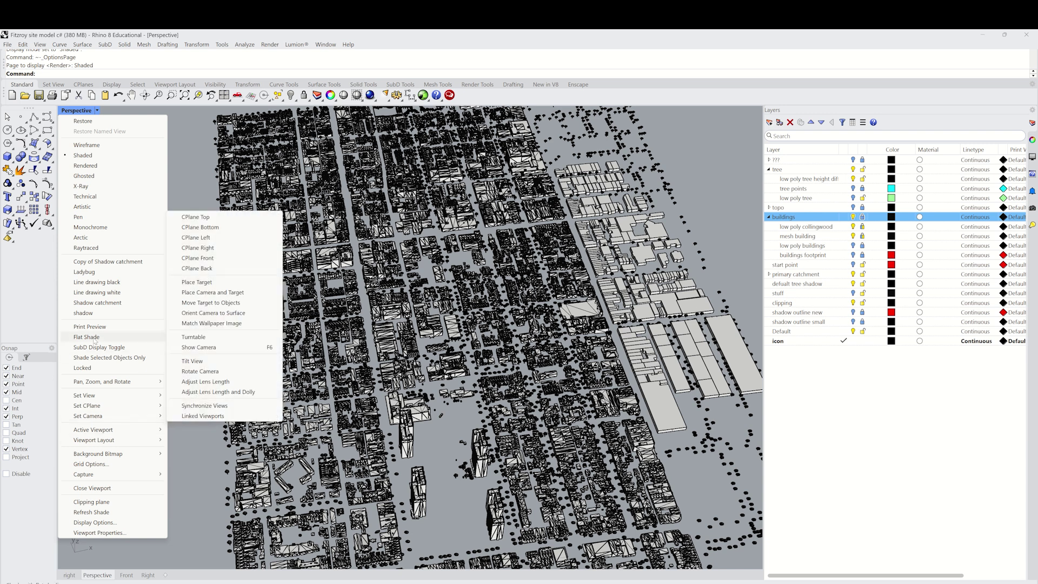
left_click(115, 523)
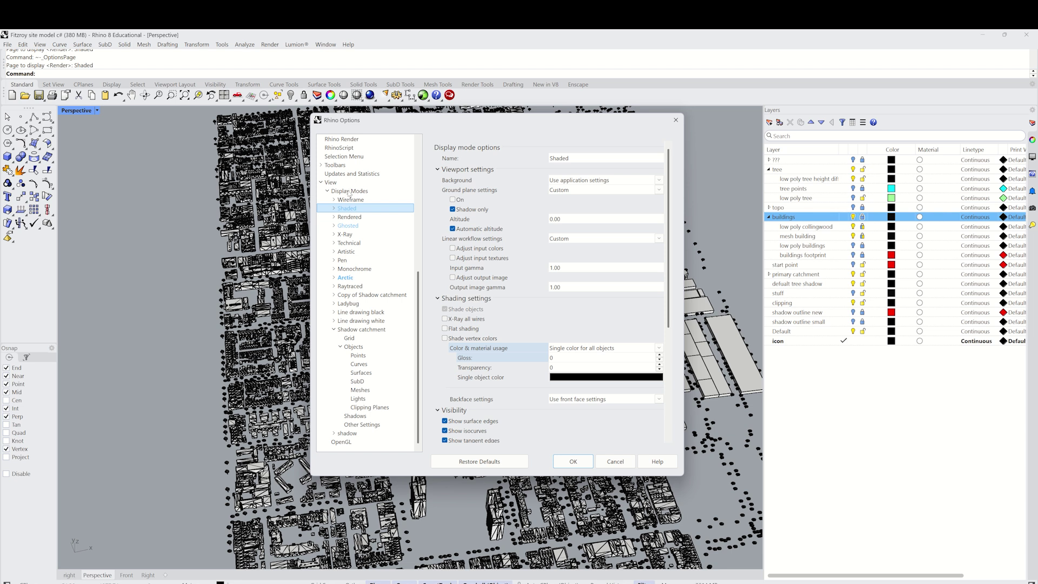
left_click(348, 191)
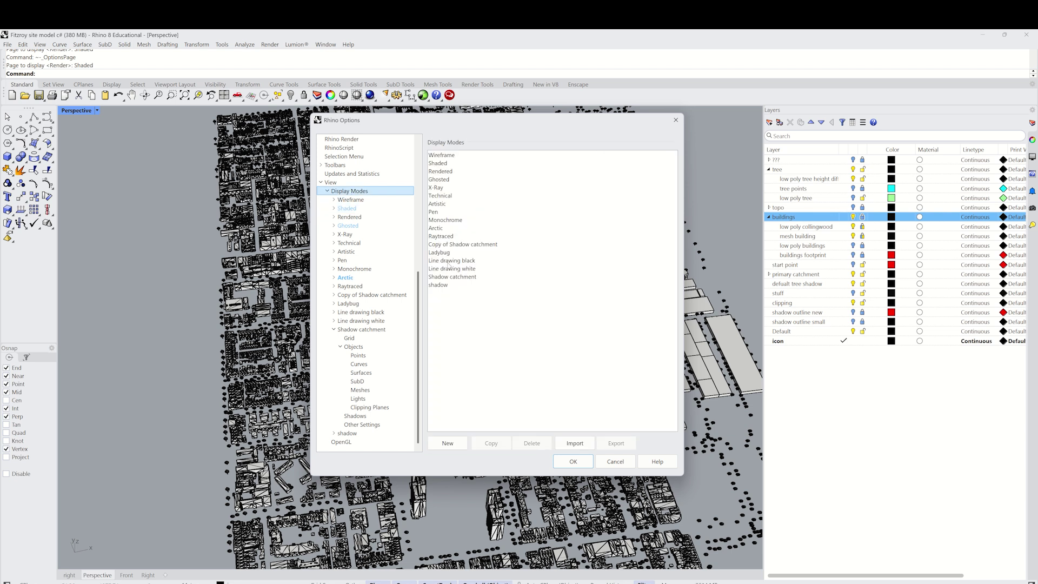
left_click(437, 229)
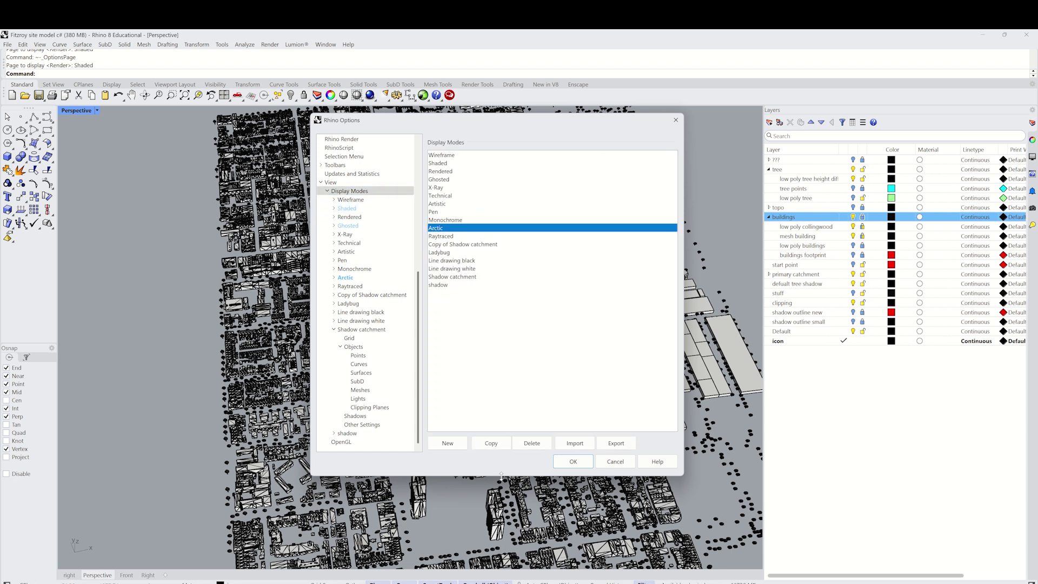
left_click(484, 443)
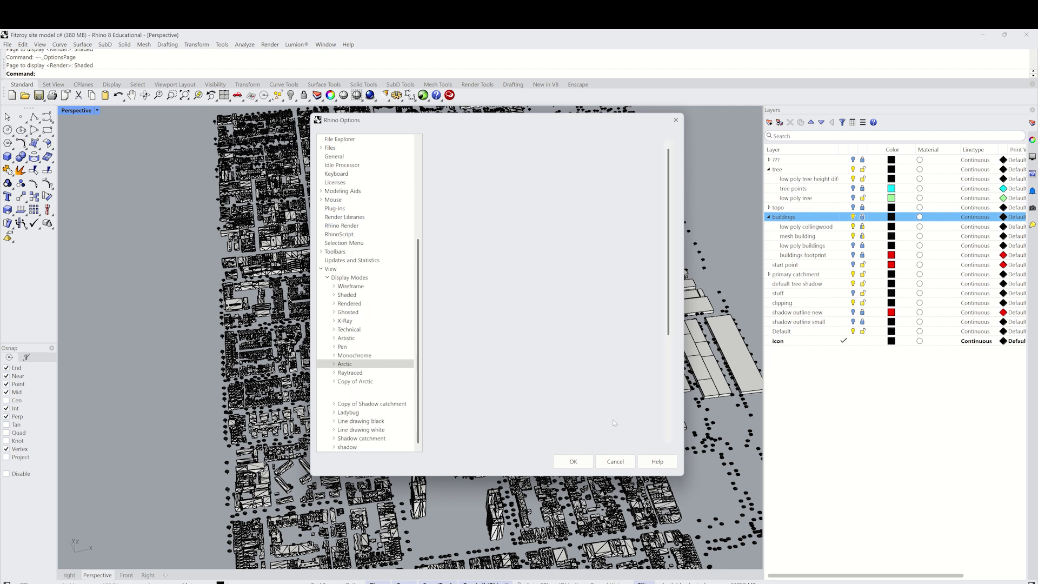
left_click(575, 463)
- Apply the Copy of Arctic display mode to the perspective viewport and check the shadows on the buildings
left_click(97, 110)
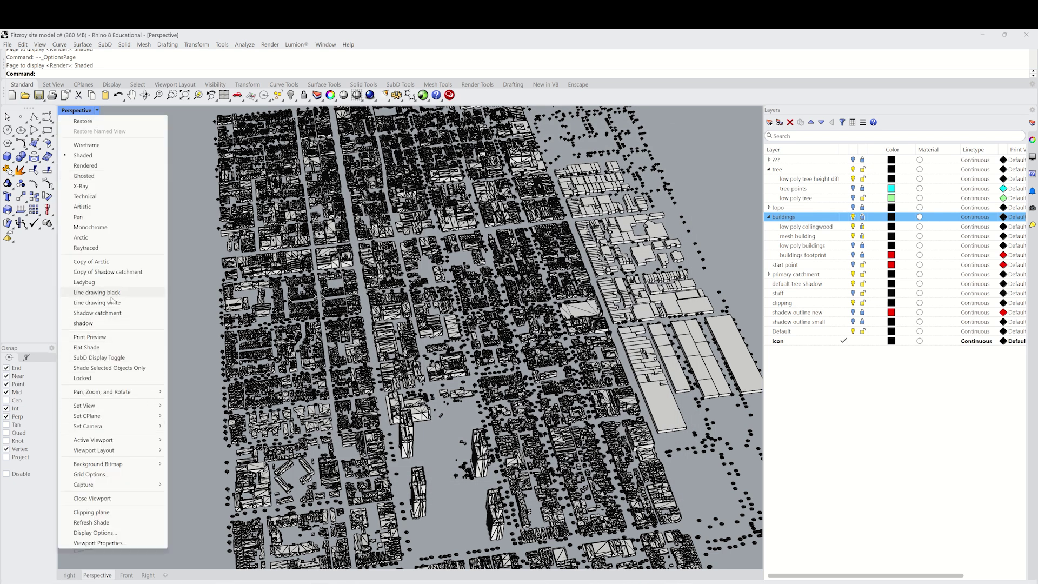
left_click(91, 262)
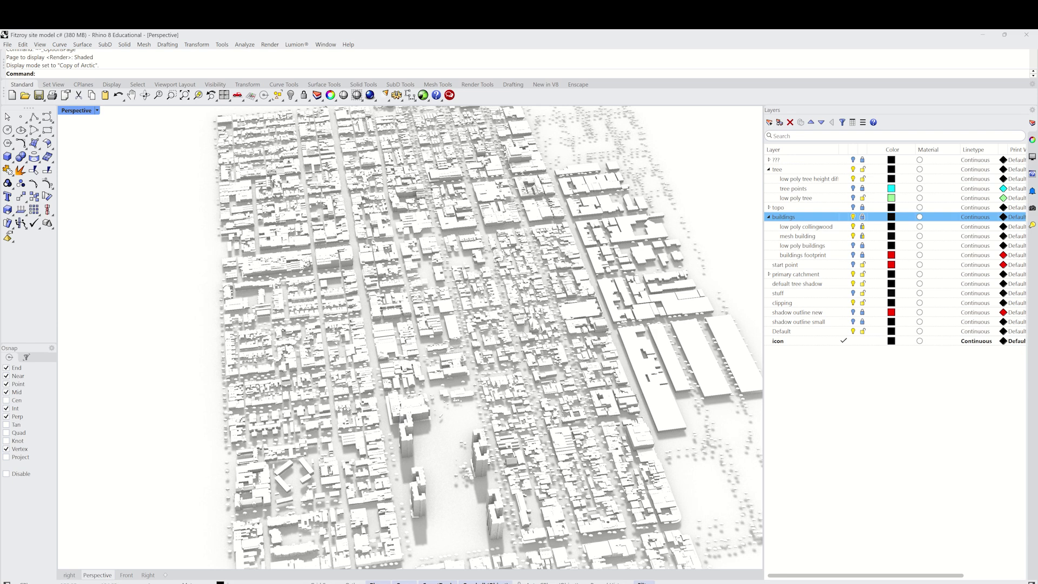
scroll(416, 289, "up", 10)
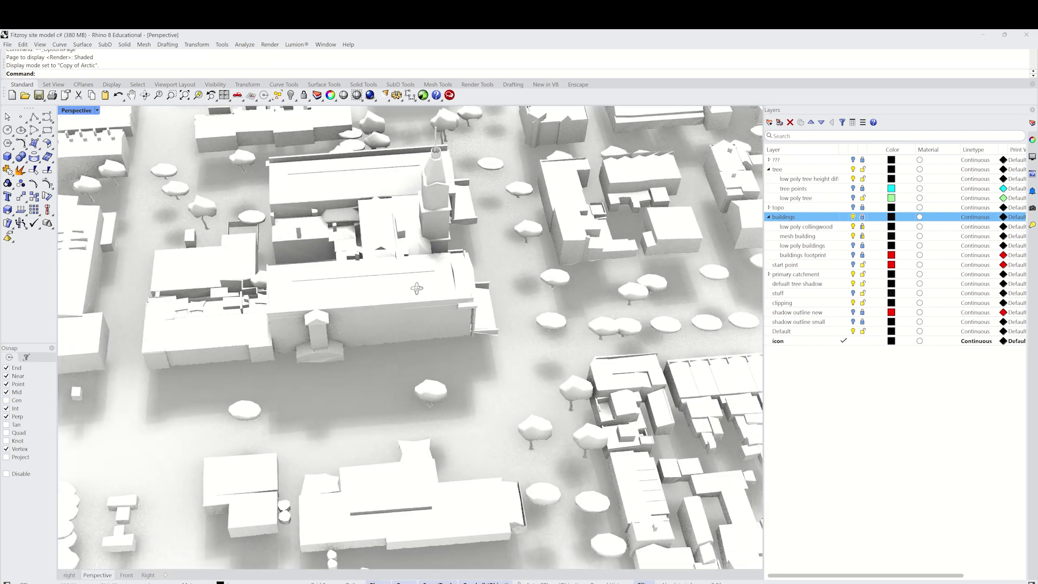
scroll(416, 288, "down", 3)
scroll(460, 316, "down", 6)
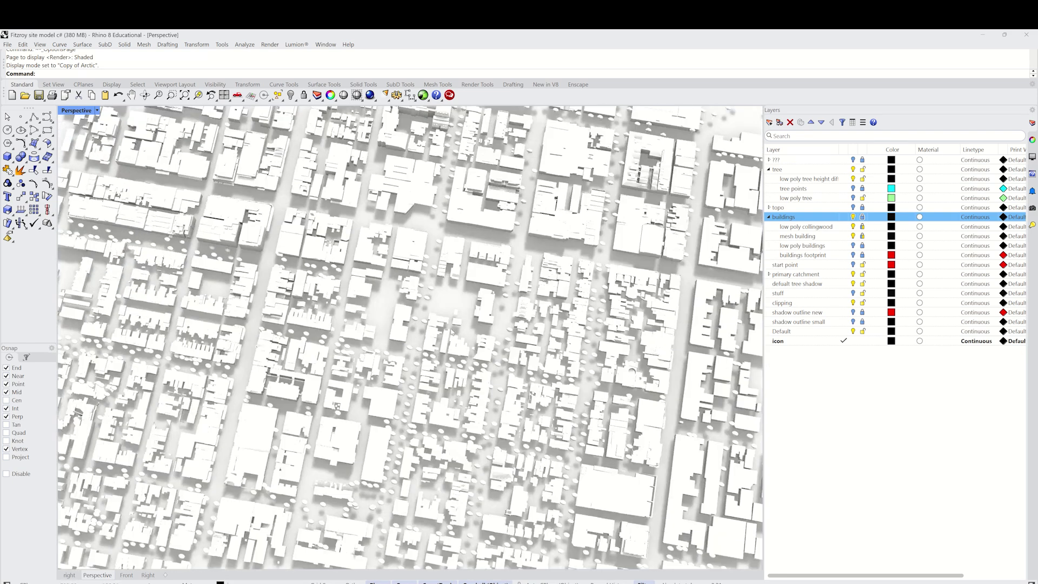
right_click_drag(445, 329, 425, 354)
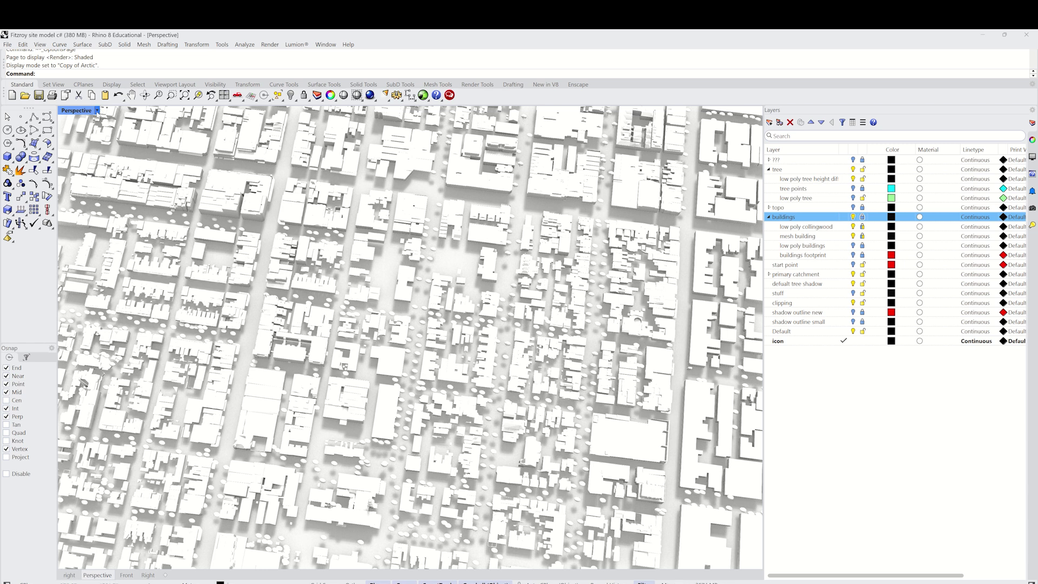
- Set the perspective viewport to the Top view
left_click(97, 111)
mouse_move(136, 405)
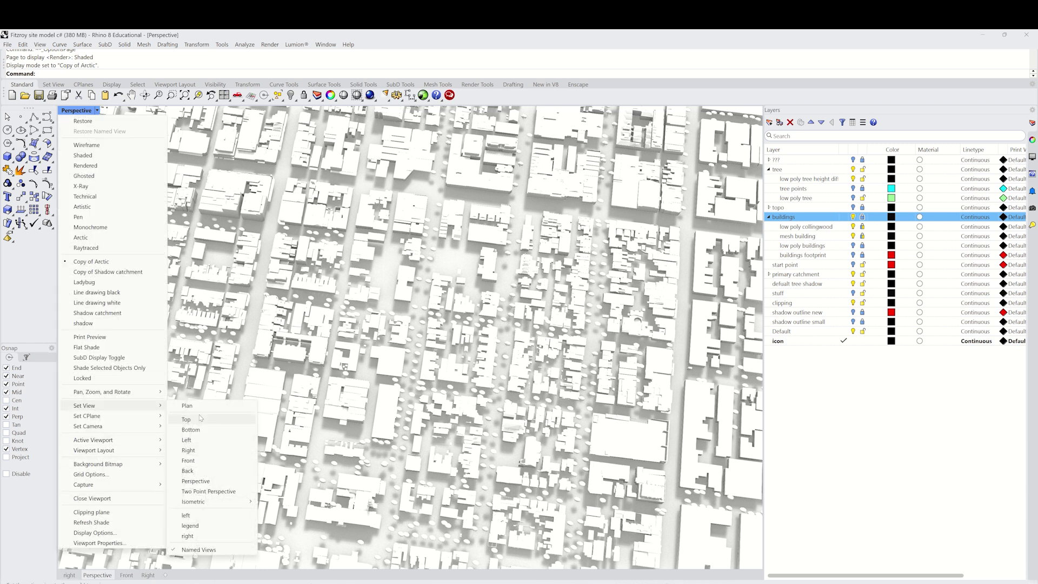
left_click(187, 420)
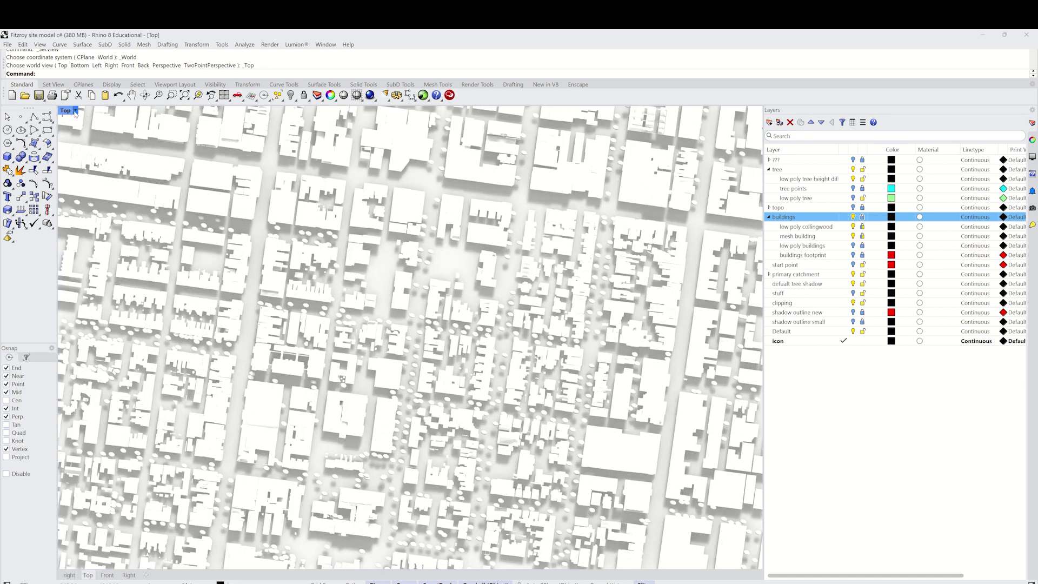
- Rename the Copy of Arctic display mode as "shadow tutorial"
left_click(75, 110)
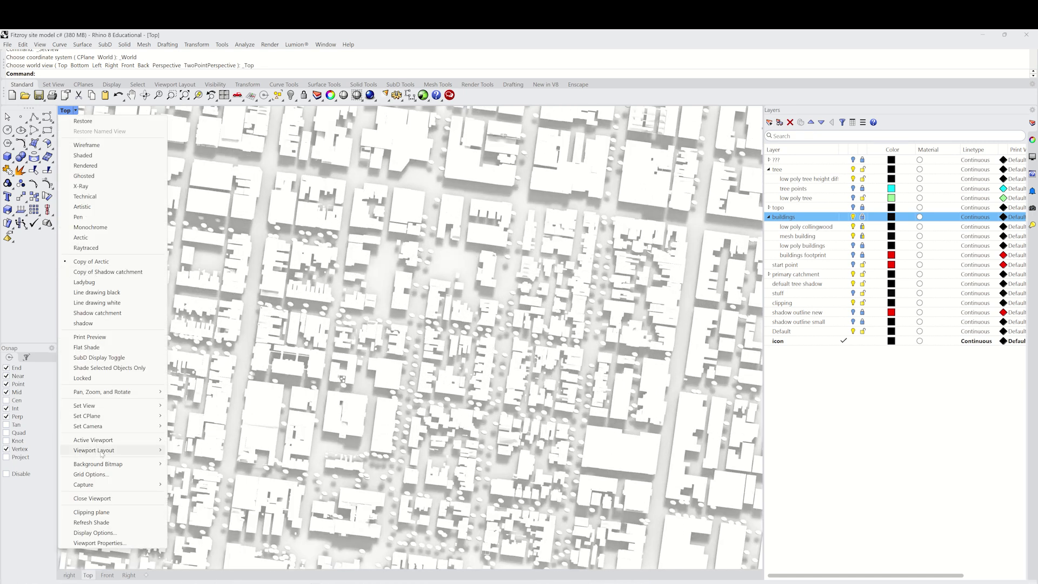
left_click(95, 532)
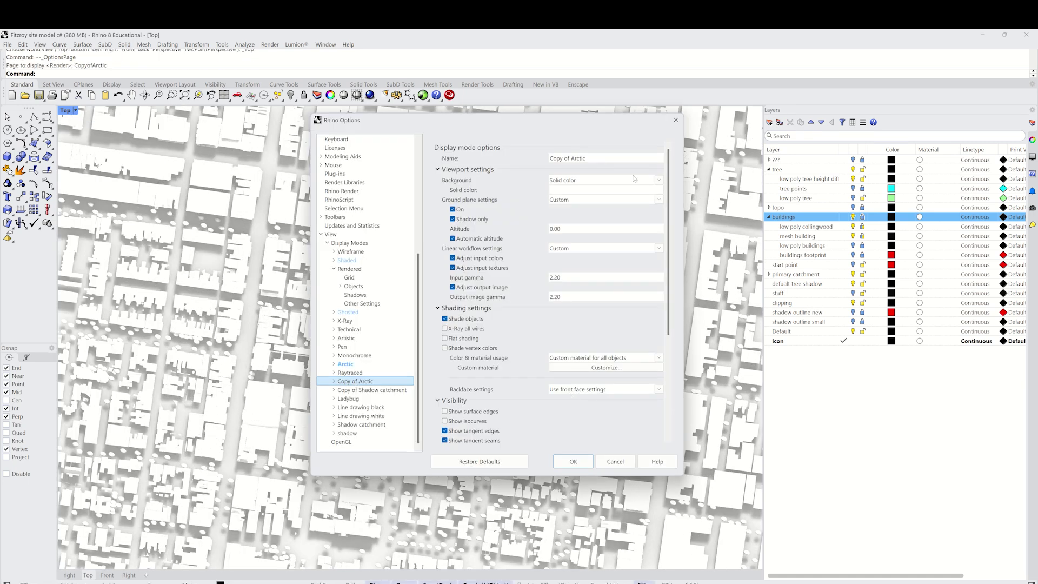
left_click(607, 158)
triple_click(571, 157)
key("BackSpace")
type("shadow tutorial")
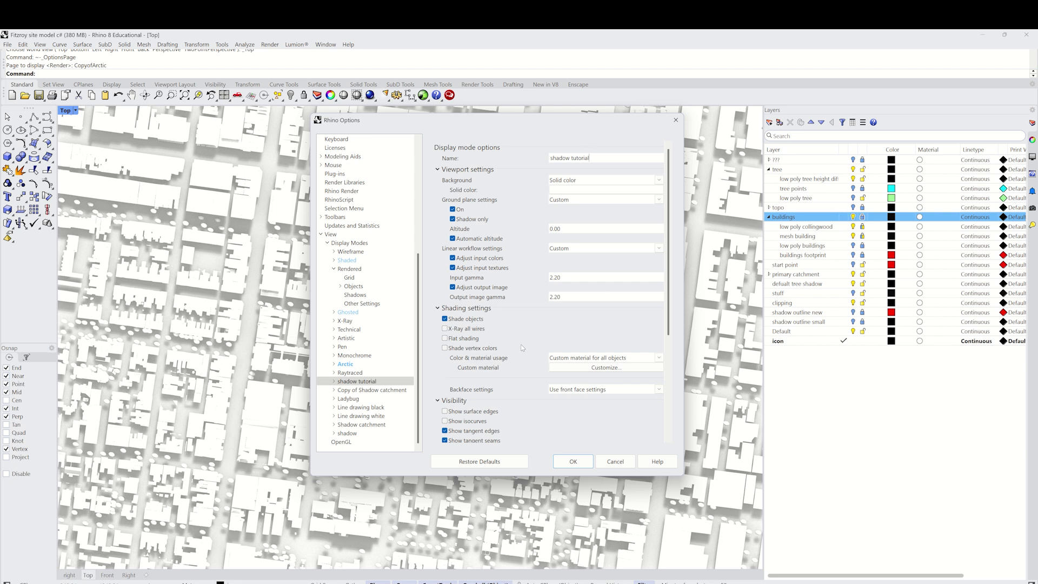
- In the shadow tutorial mode's shadow settings, set skylight shadow quality to Highest and soft edge quality to None/Faster
left_click(334, 382)
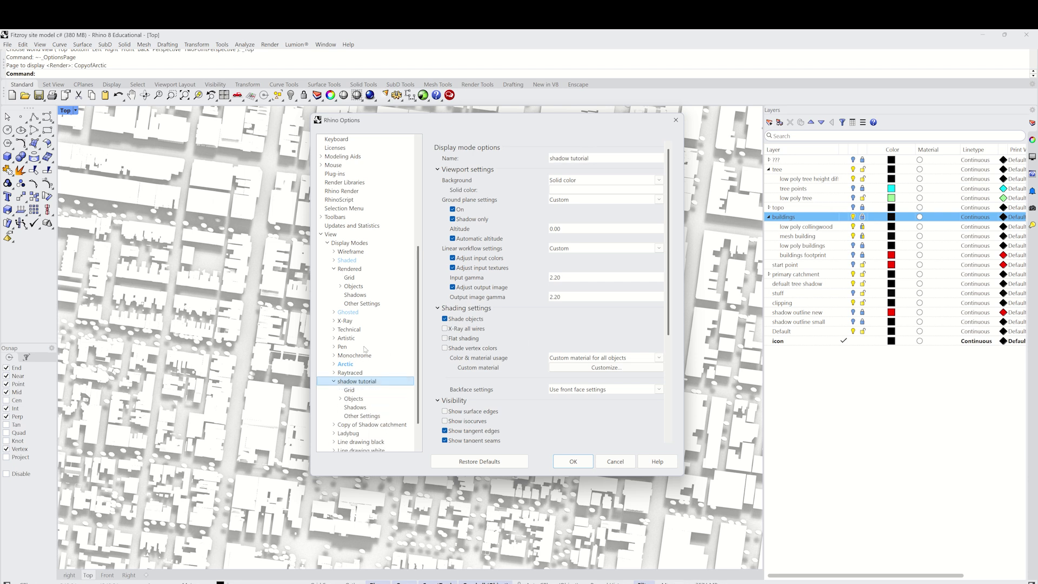
scroll(335, 387, "down", 1)
left_click(362, 382)
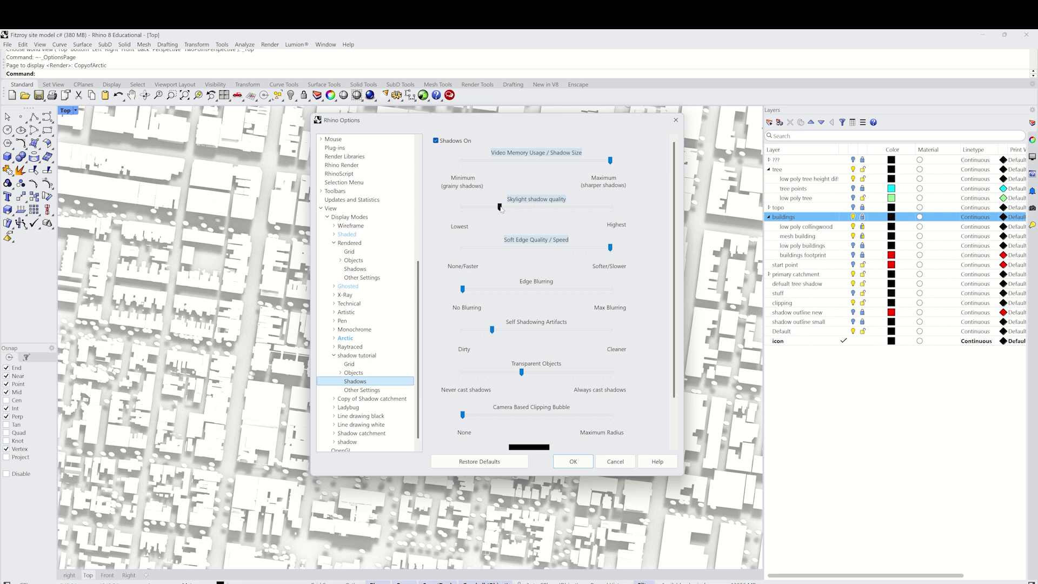
left_click_drag(500, 207, 611, 208)
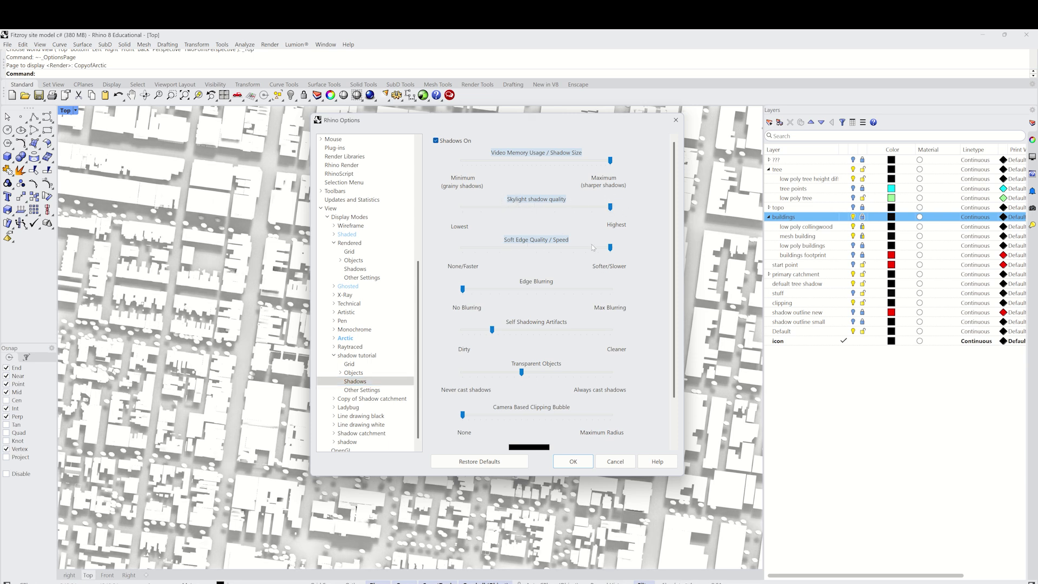
left_click_drag(610, 248, 389, 248)
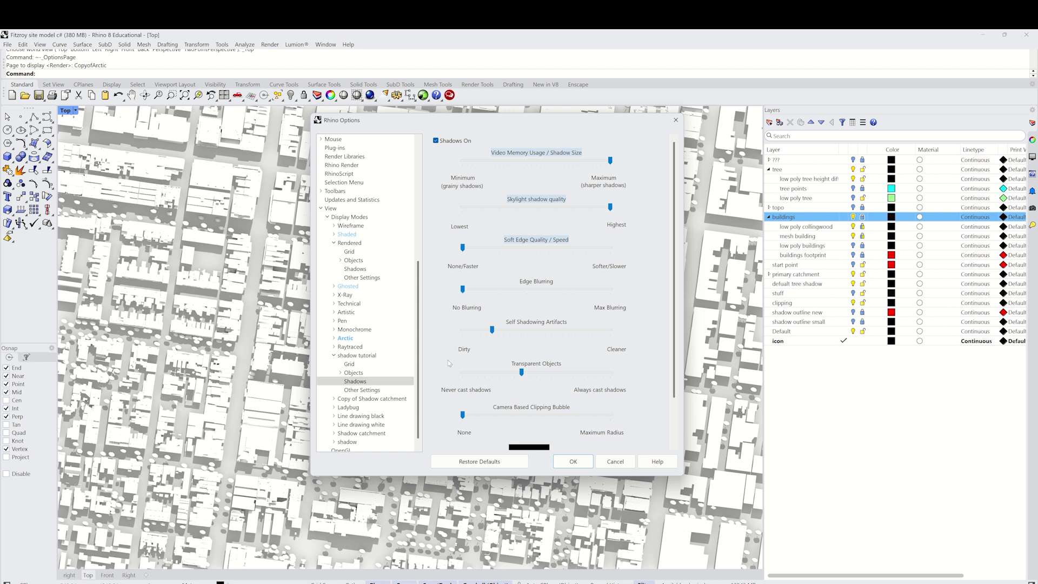
- Set self shadowing artifacts to Cleaner, raise the transparent objects setting slightly towards Always cast shadows, and accept the options
left_click_drag(492, 329, 656, 334)
left_click(607, 331)
left_click(601, 330)
left_click(556, 374)
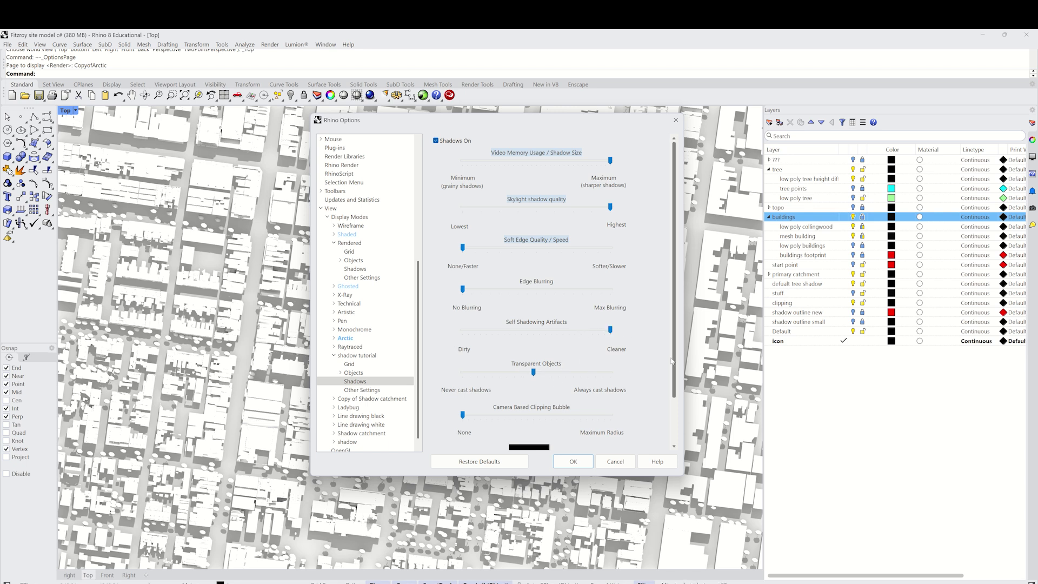
scroll(675, 361, "down", 3)
scroll(682, 361, "up", 2)
left_click(572, 463)
- Examine the shadow edges of trees and buildings up close and across the whole site in the top view
scroll(461, 318, "up", 5)
scroll(460, 317, "up", 4)
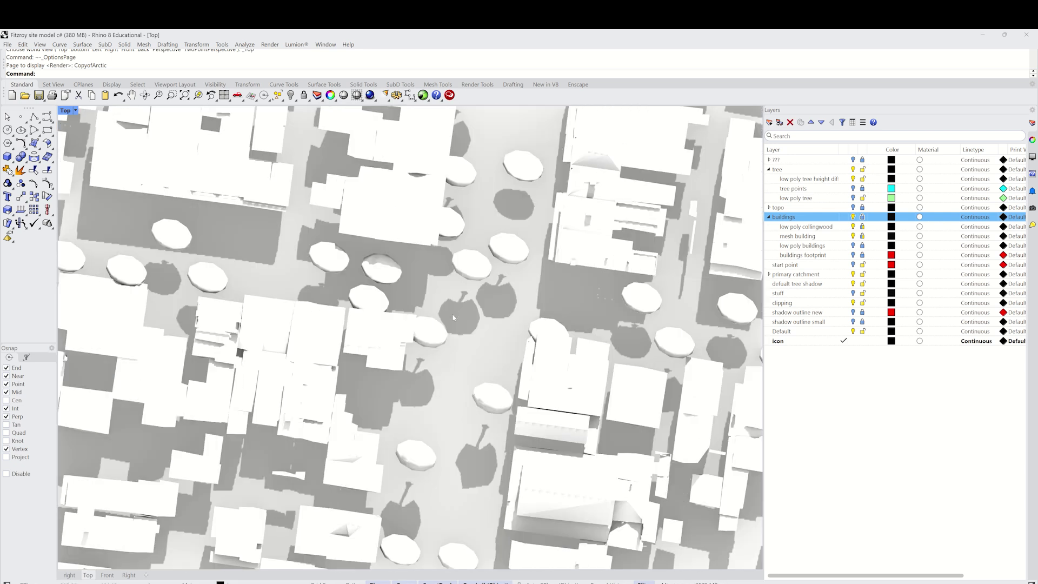
scroll(486, 341, "down", 8)
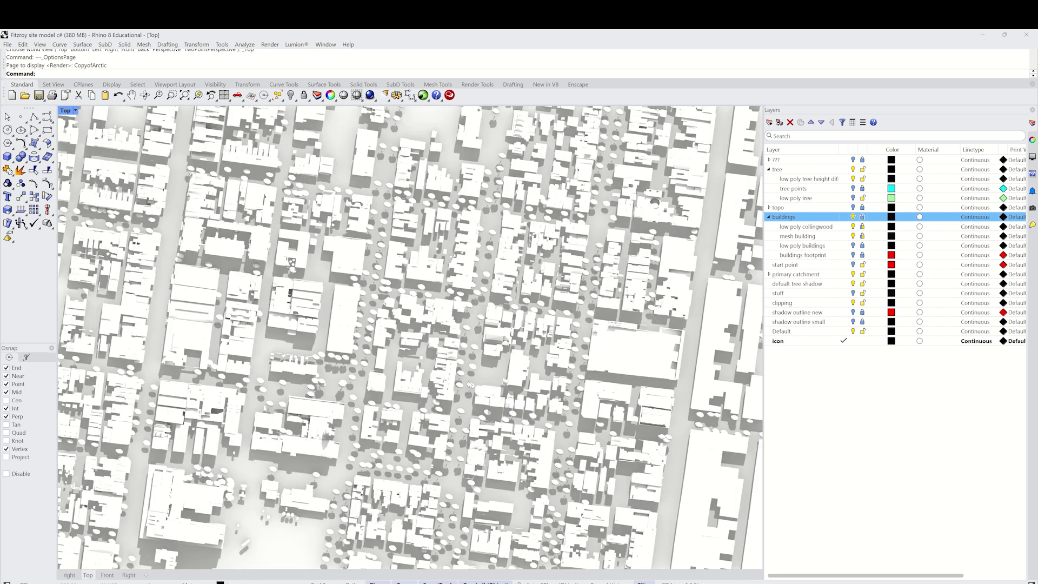
scroll(470, 383, "down", 4)
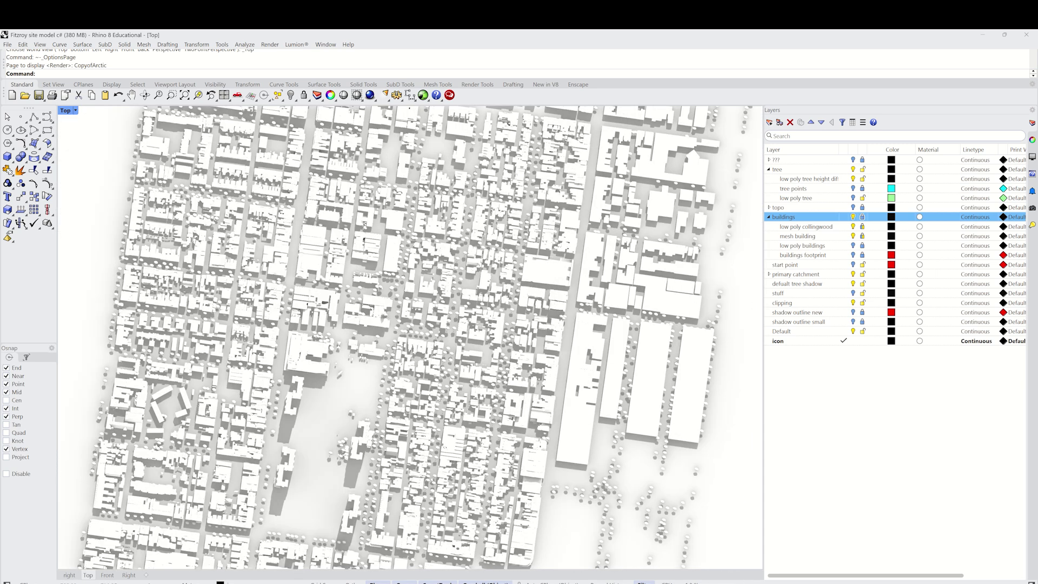
right_click_drag(439, 399, 444, 345)
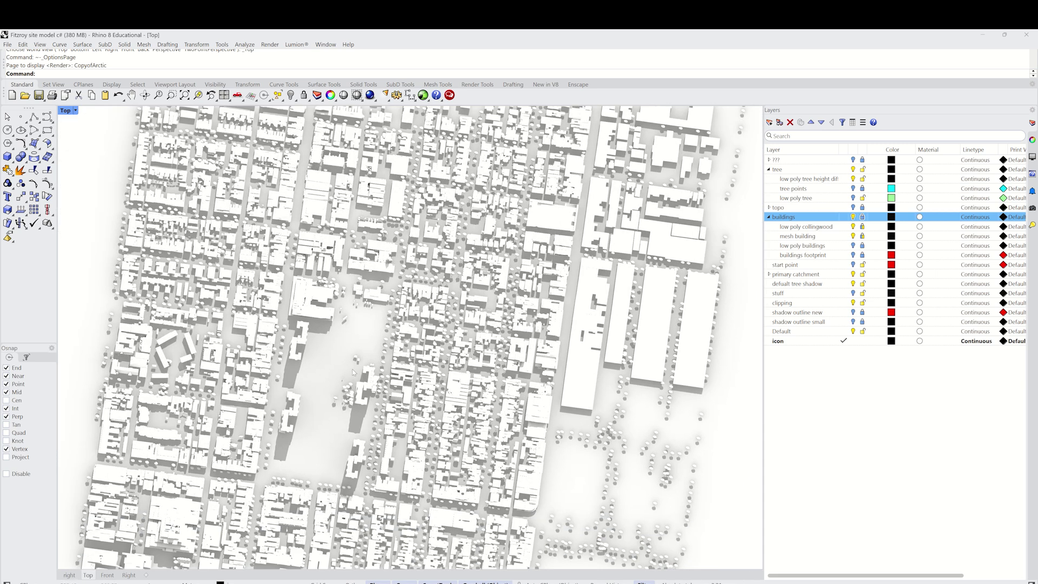
right_click_drag(349, 371, 313, 311)
scroll(403, 321, "down", 5)
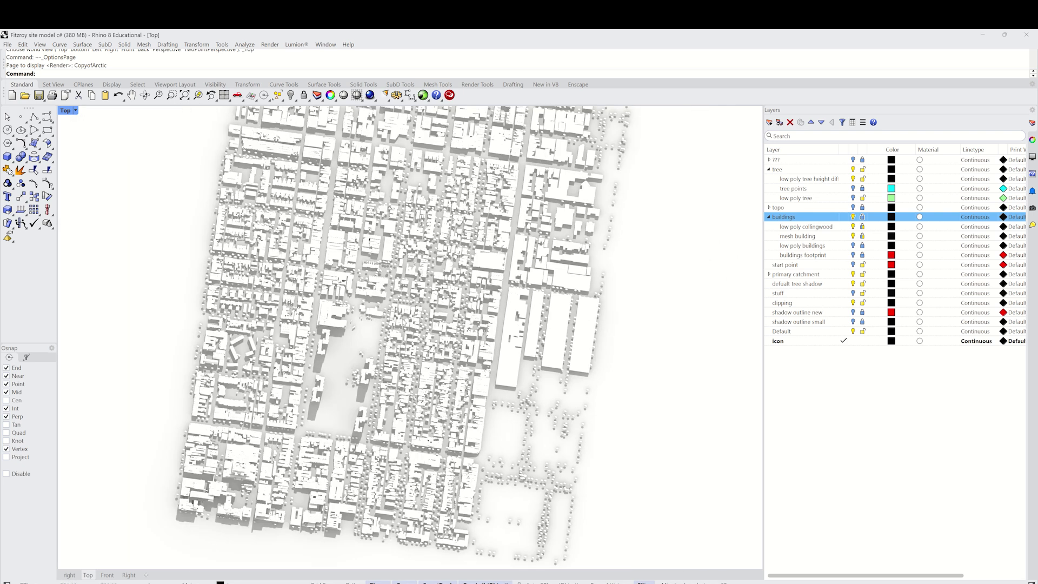
scroll(403, 322, "up", 5)
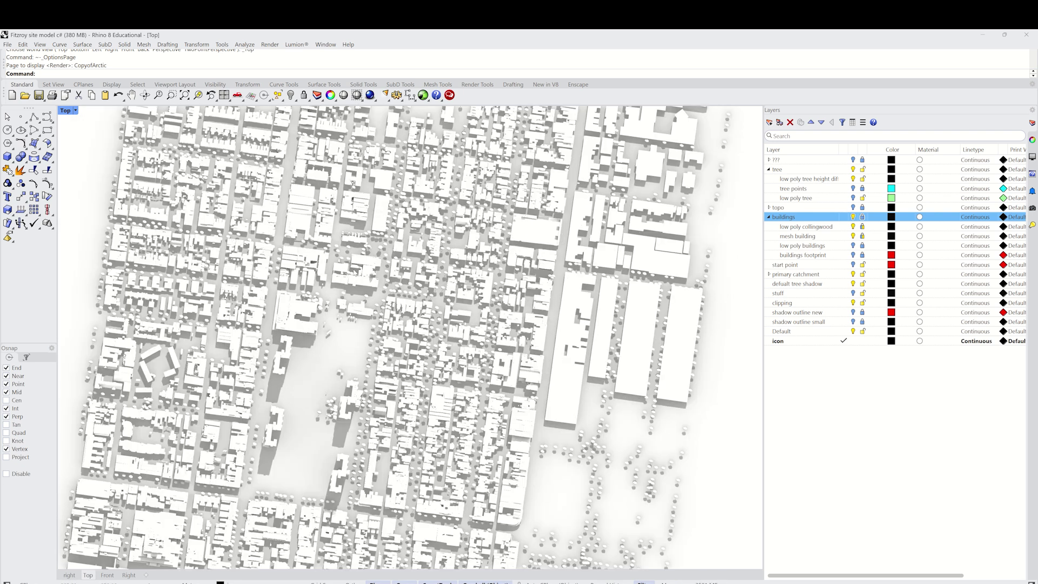
- Turn off Skylight in the document's render lighting settings and accept the options
left_click(75, 111)
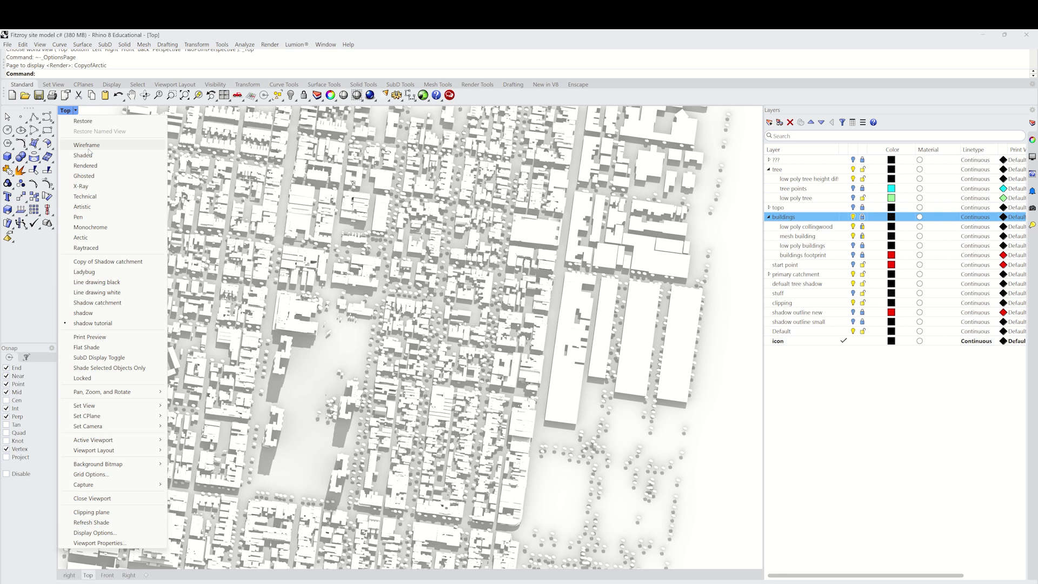
left_click(95, 533)
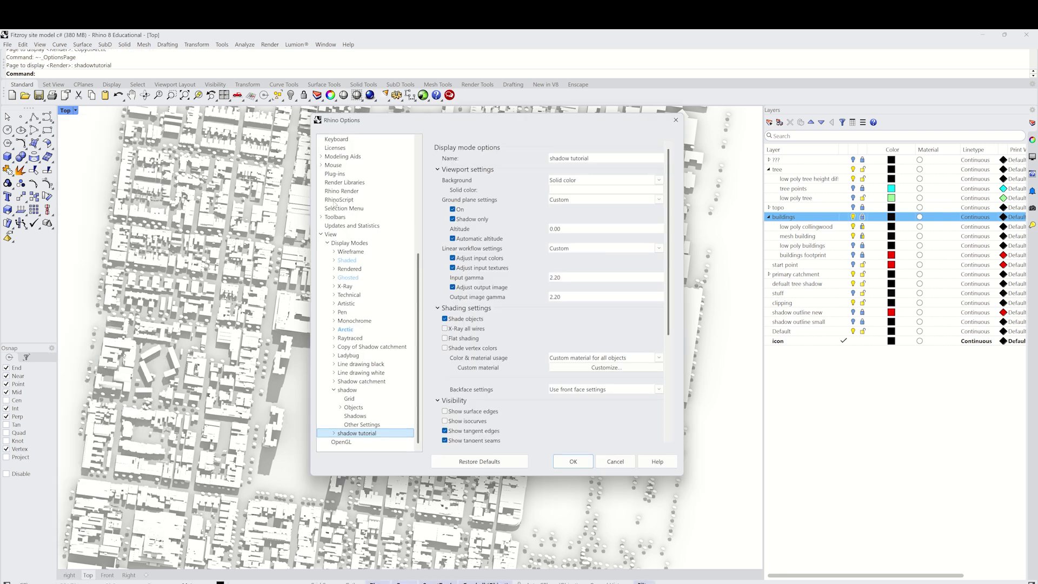
scroll(335, 205, "up", 7)
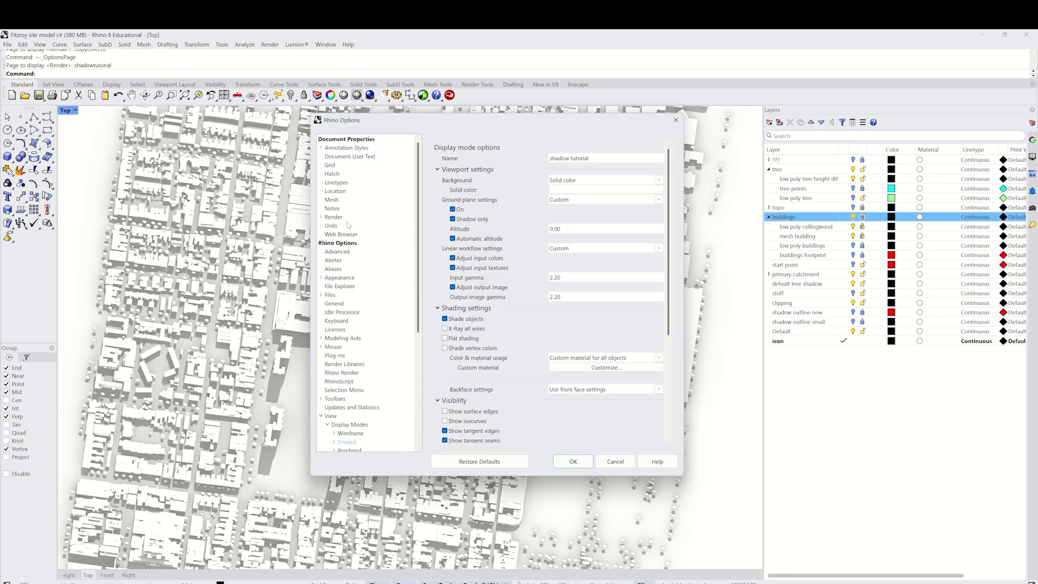
left_click(337, 220)
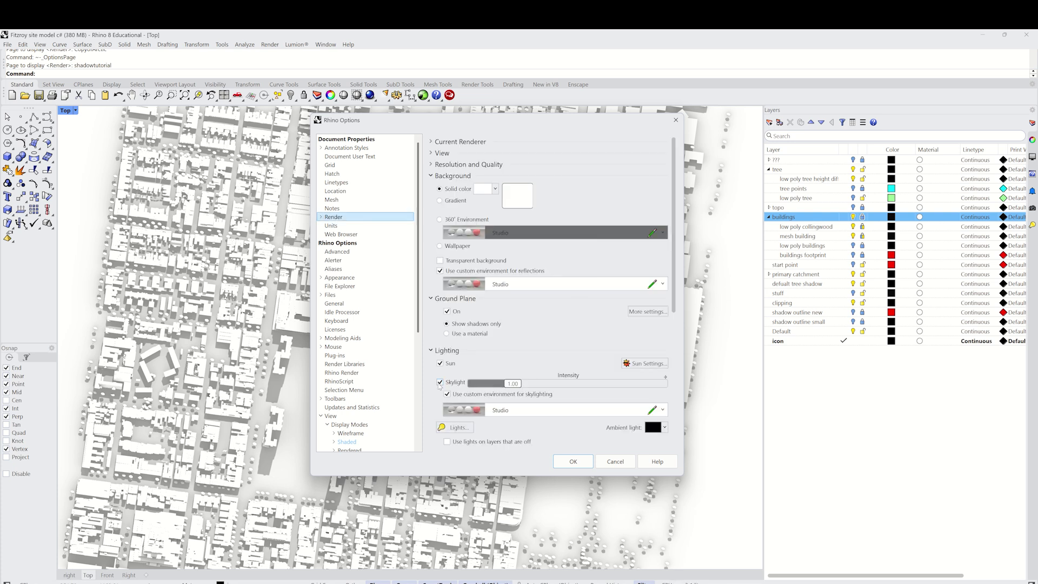
left_click(440, 382)
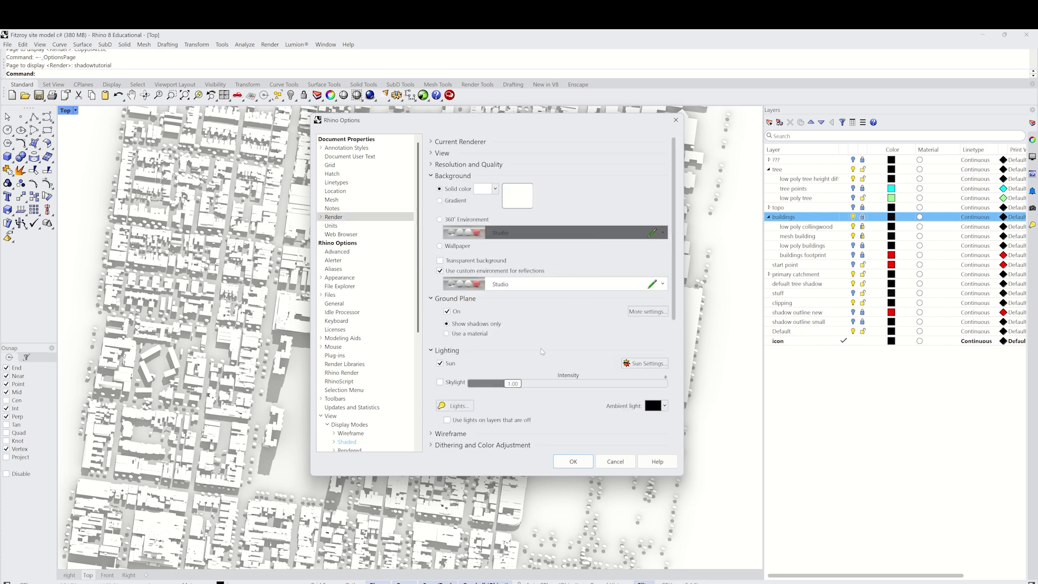
left_click(575, 458)
- Examine the building and tree shadows without skylight, both up close and across the whole site
right_click_drag(423, 258, 465, 135)
scroll(353, 305, "up", 6)
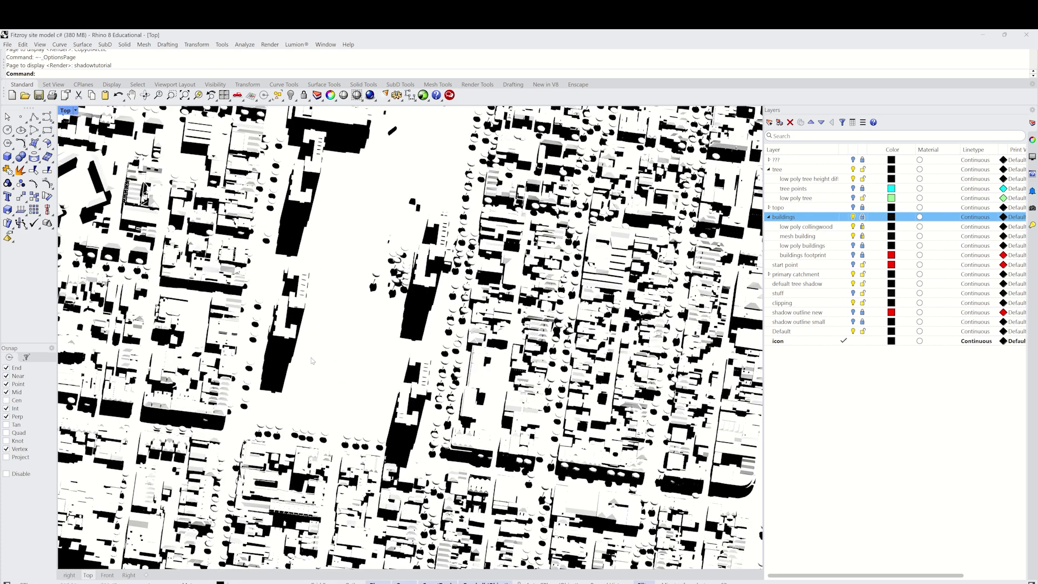
scroll(266, 334, "up", 5)
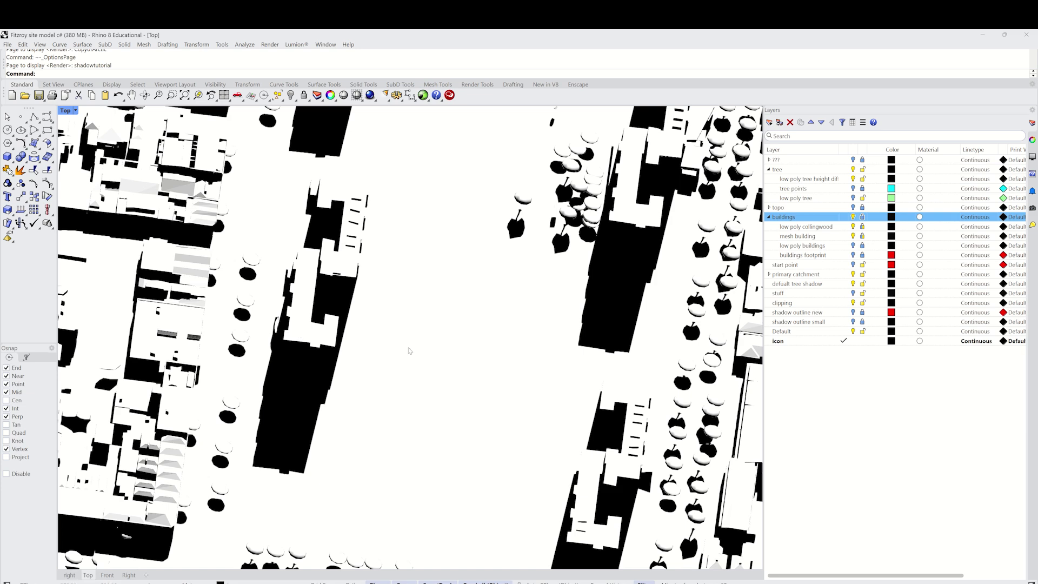
scroll(410, 352, "down", 15)
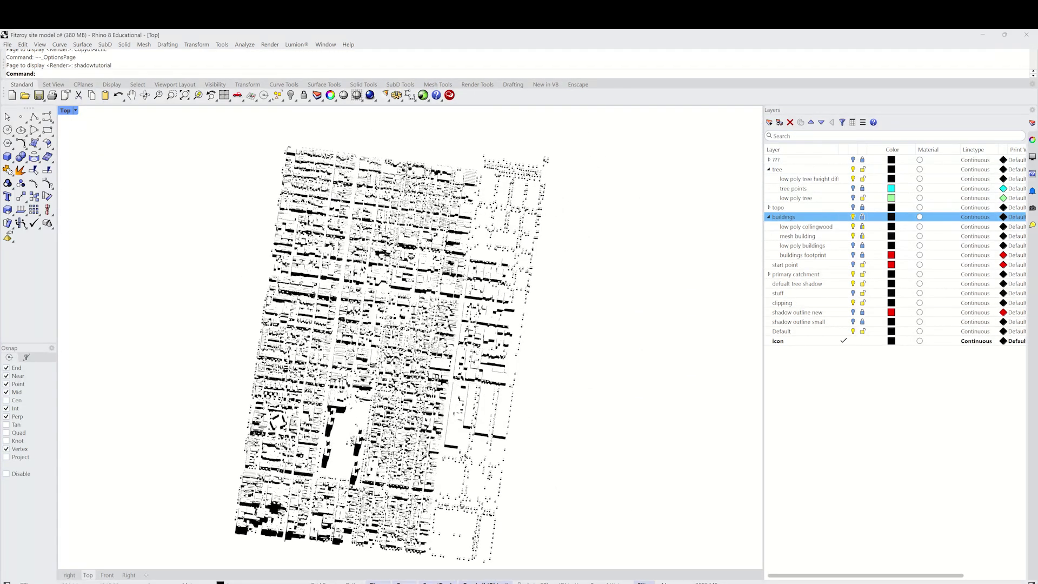
right_click_drag(449, 294, 458, 257)
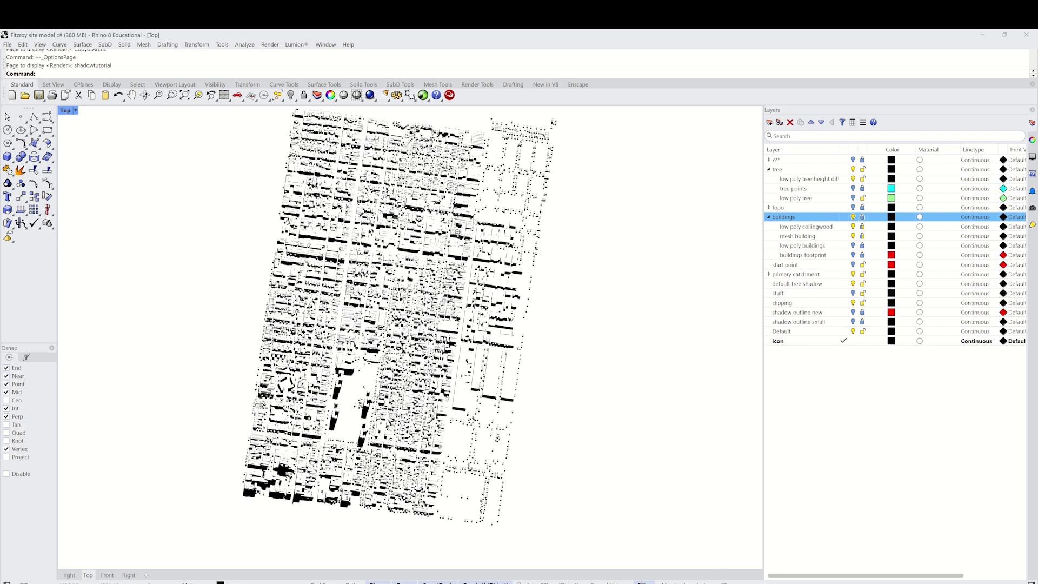
right_click_drag(506, 179, 503, 192)
- Open the Sun settings, dock them beside the viewport, and set the sun location to Melbourne, Australia
type("Sun")
key("Return")
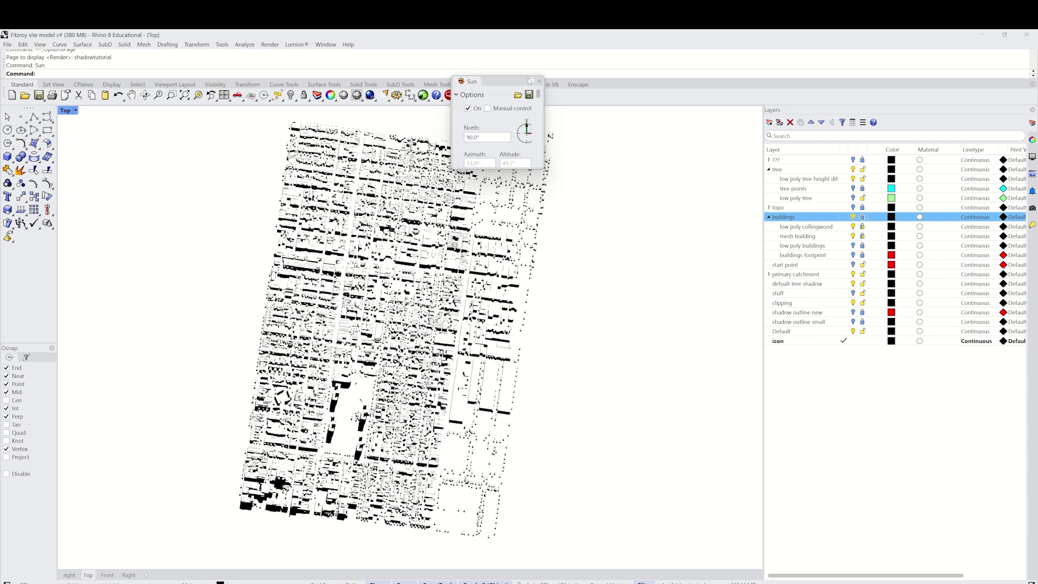
left_click_drag(475, 83, 1032, 248)
left_click(893, 505)
type("mel")
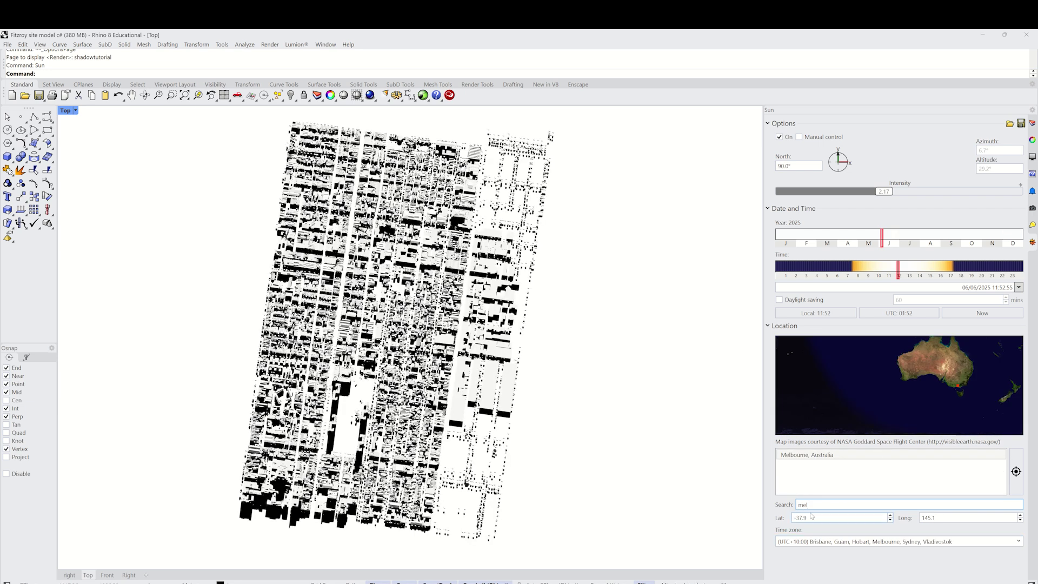
left_click(813, 457)
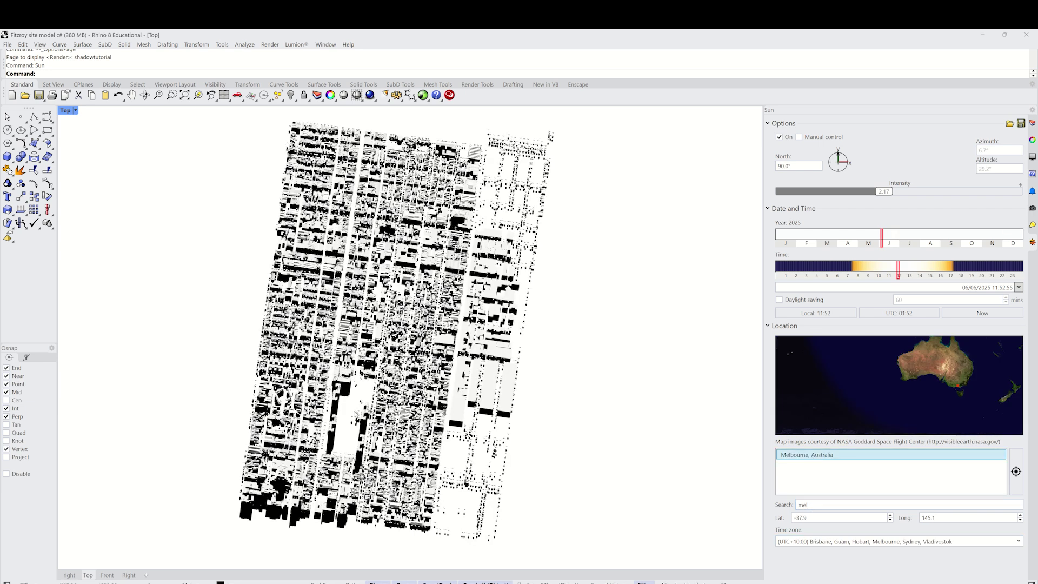
left_click(611, 394)
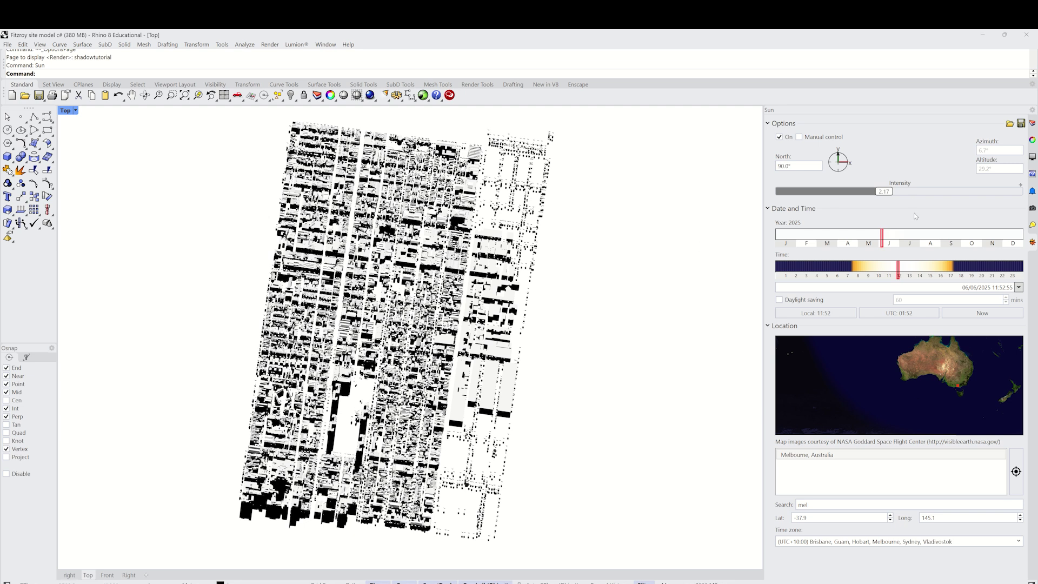
- Set the sun date to 21 December 2024
left_click(1019, 288)
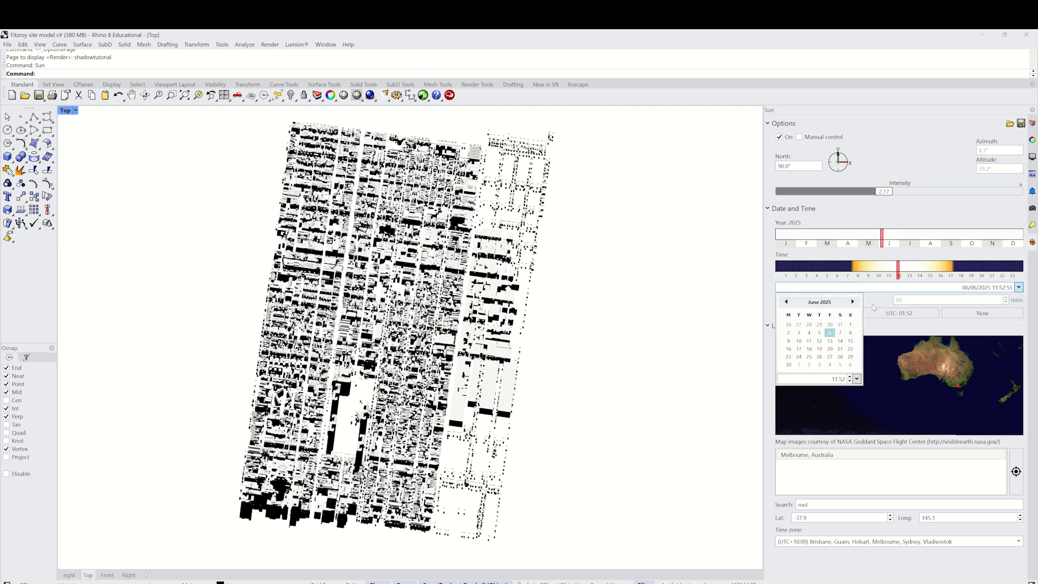
left_click(786, 302)
left_click(786, 302)
left_click(786, 301)
left_click(786, 302)
left_click(786, 302)
left_click(786, 302)
left_click(840, 349)
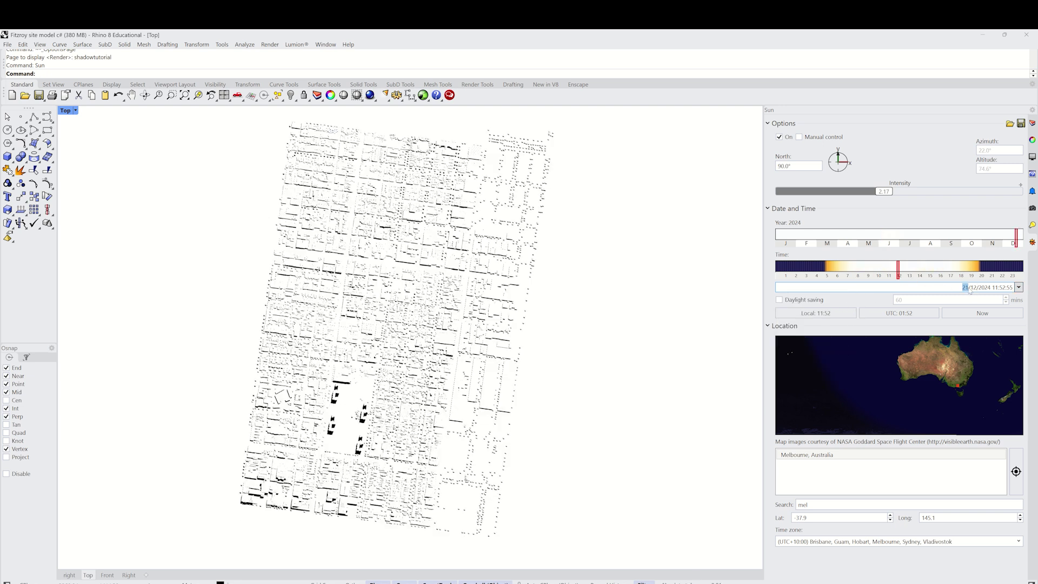
- Set the sun's time of day to 15:00
left_click(1018, 287)
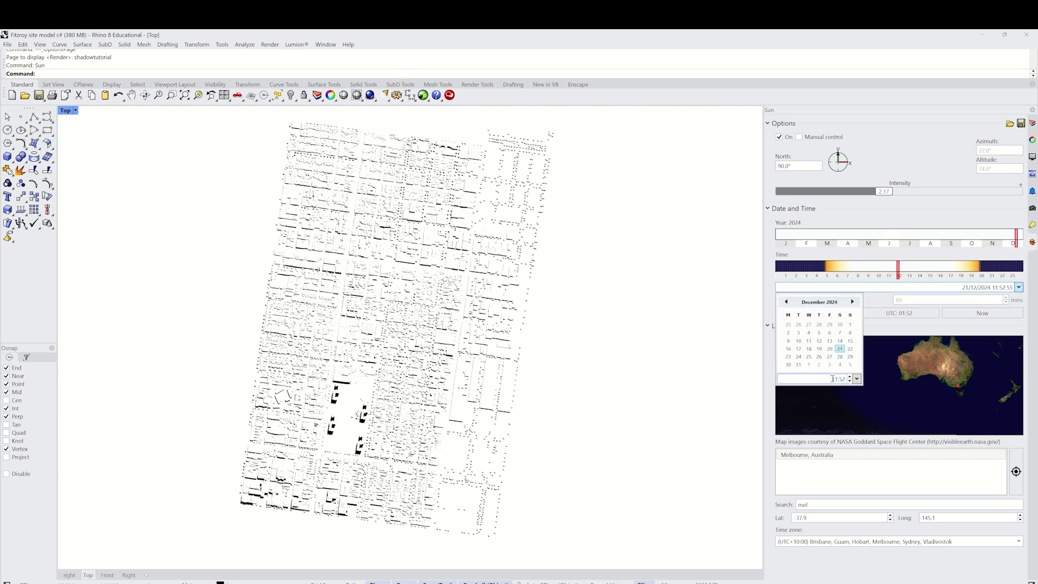
left_click(857, 379)
scroll(796, 408, "down", 1)
left_click(804, 431)
left_click(638, 345)
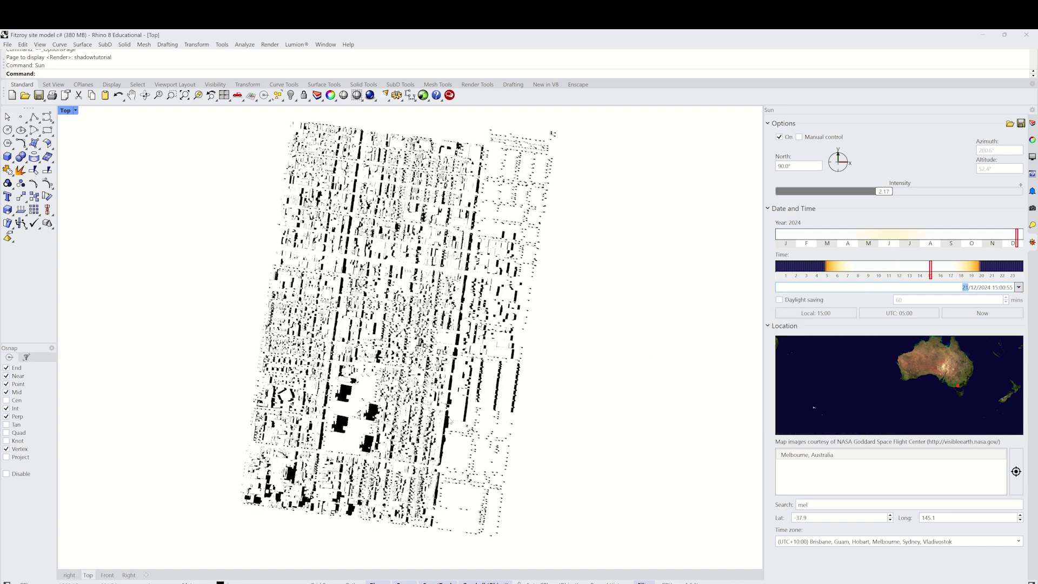
- Examine the December afternoon shadows around the large buildings, streets and trees throughout the site
scroll(311, 357, "up", 8)
right_click_drag(443, 313, 352, 390)
scroll(362, 346, "down", 6)
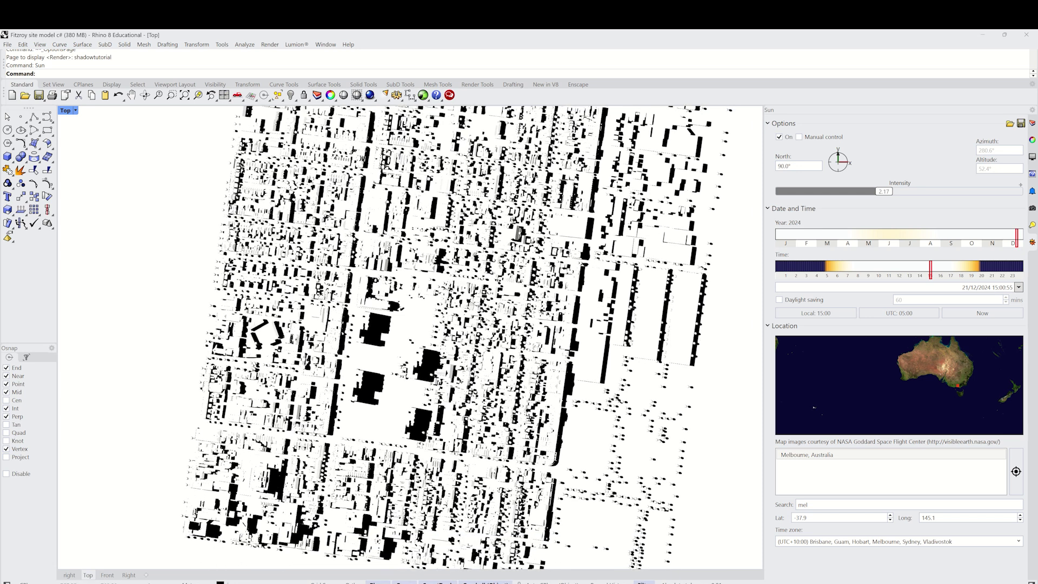
scroll(446, 347, "down", 4)
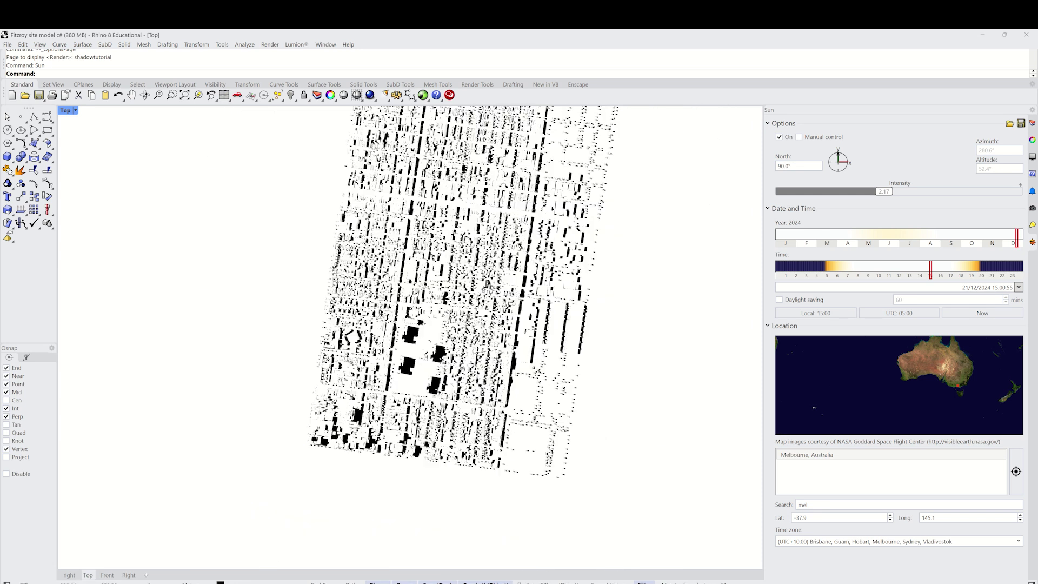
scroll(482, 270, "up", 5)
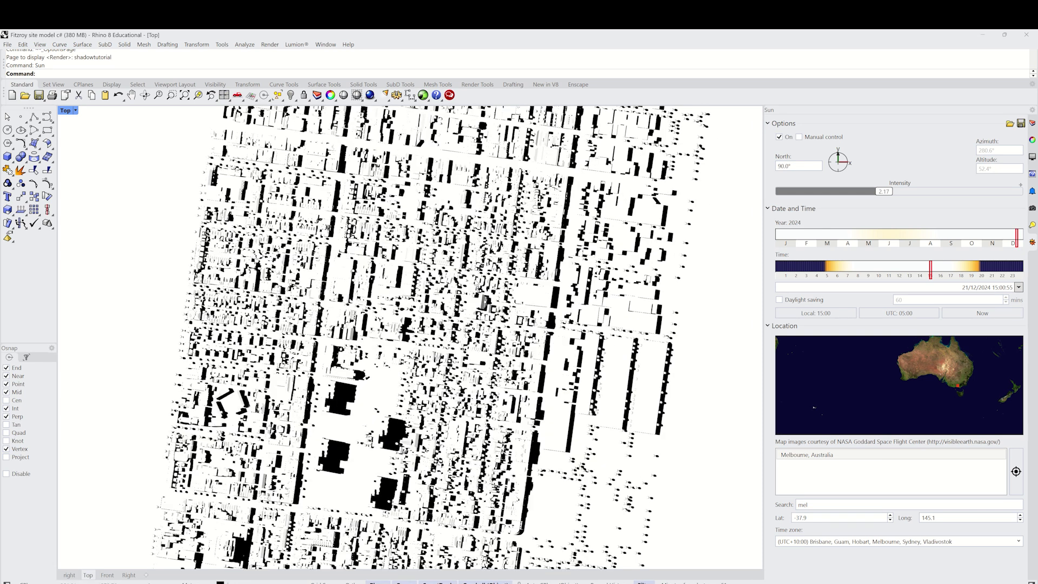
right_click_drag(389, 261, 393, 364)
scroll(404, 327, "up", 5)
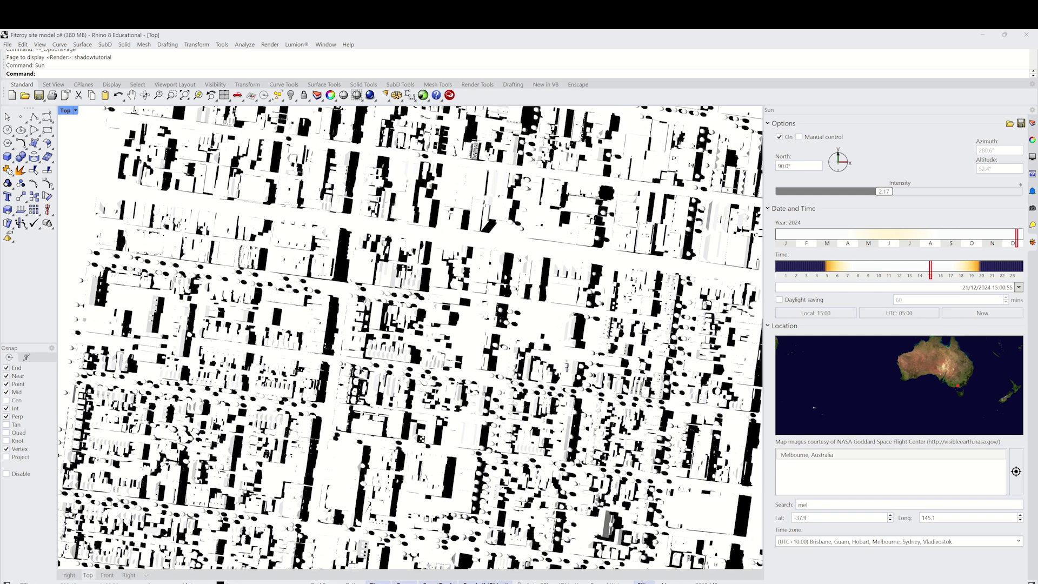
scroll(393, 364, "down", 7)
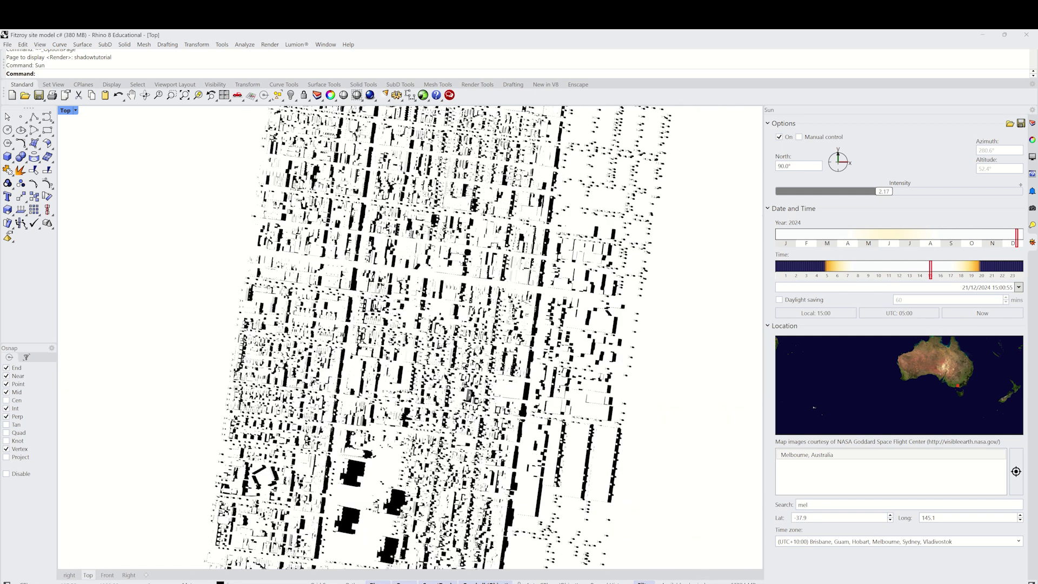
right_click_drag(346, 369, 344, 325)
scroll(344, 325, "up", 8)
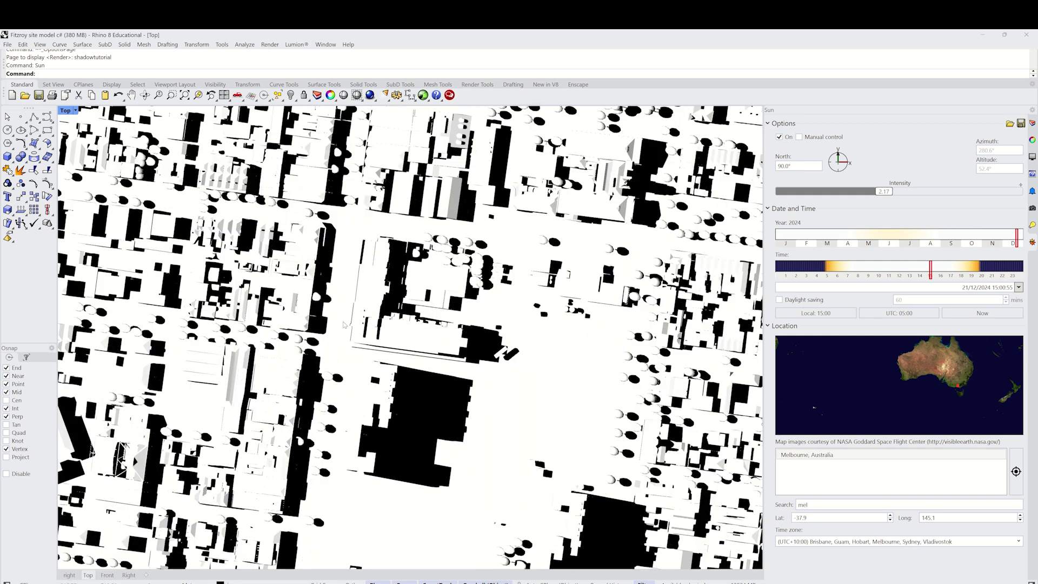
scroll(344, 325, "down", 3)
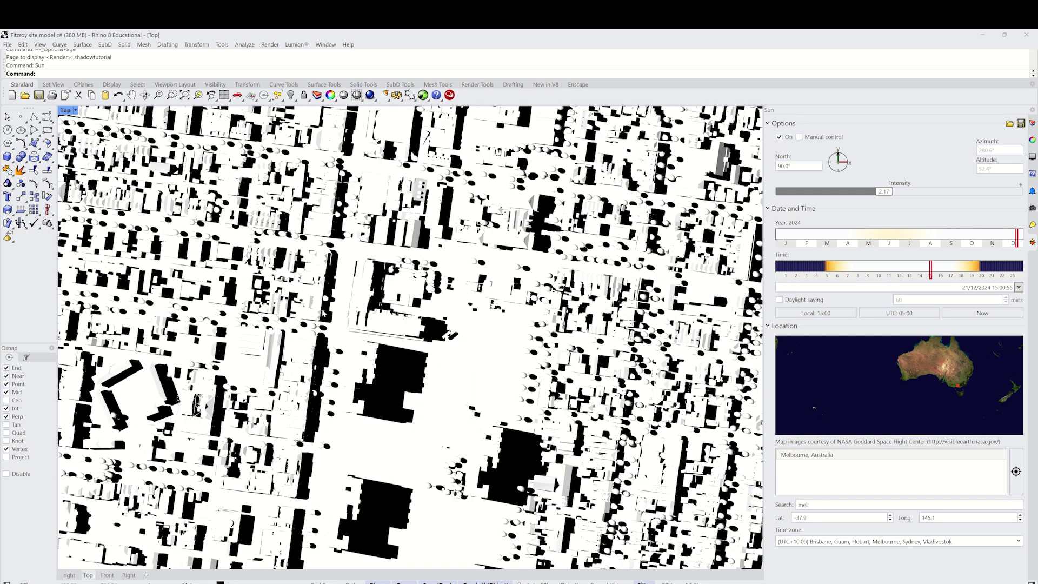
scroll(363, 361, "down", 5)
scroll(608, 361, "up", 7)
right_click_drag(608, 361, 465, 348)
- Create a rectangular clipping plane in the empty area just above the site model in the top view
scroll(478, 319, "down", 14)
scroll(475, 220, "up", 3)
right_click_drag(486, 216, 476, 260)
type("Clip")
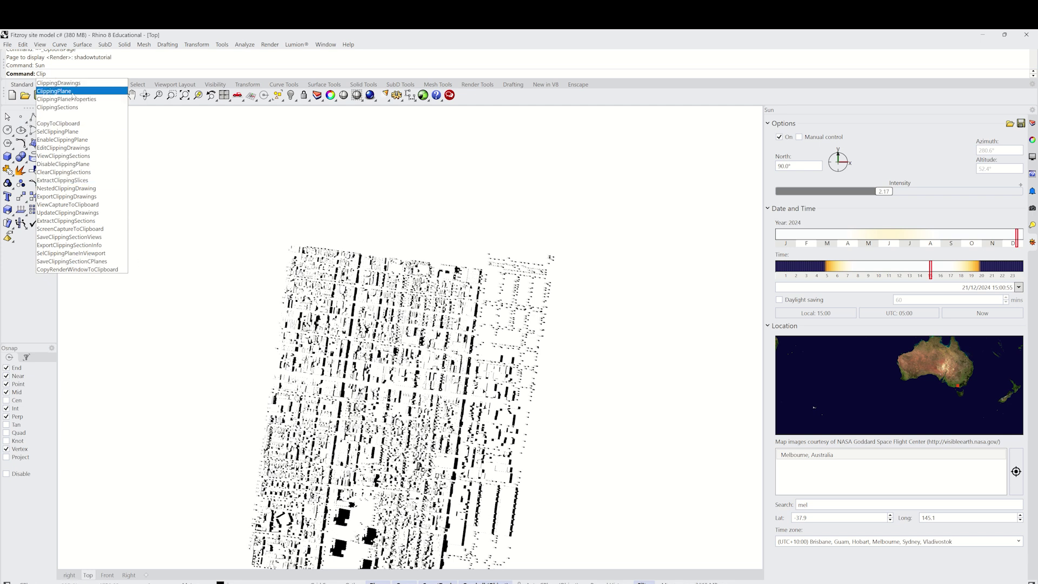
left_click(72, 94)
left_click(358, 159)
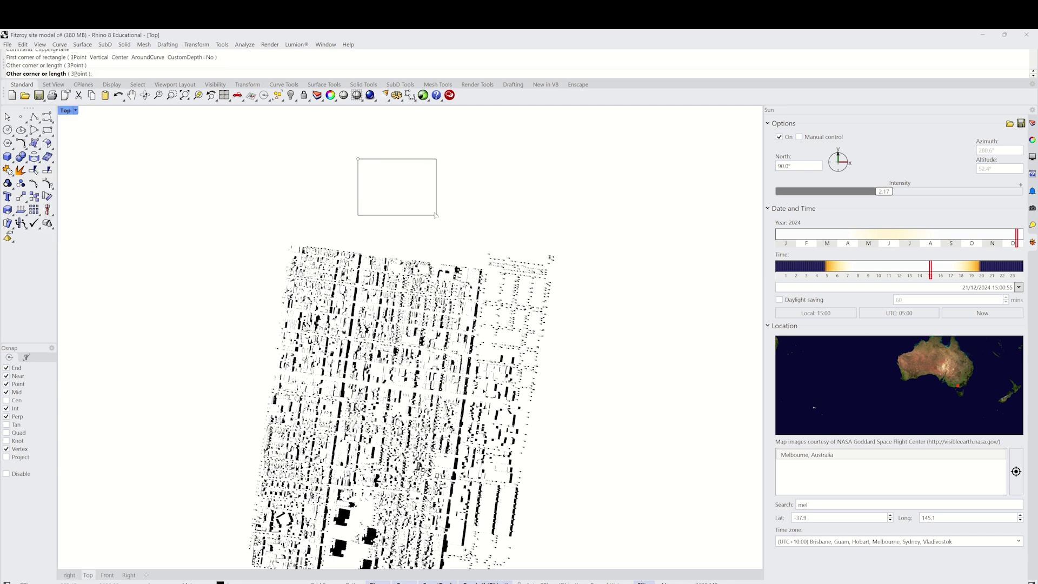
left_click(440, 227)
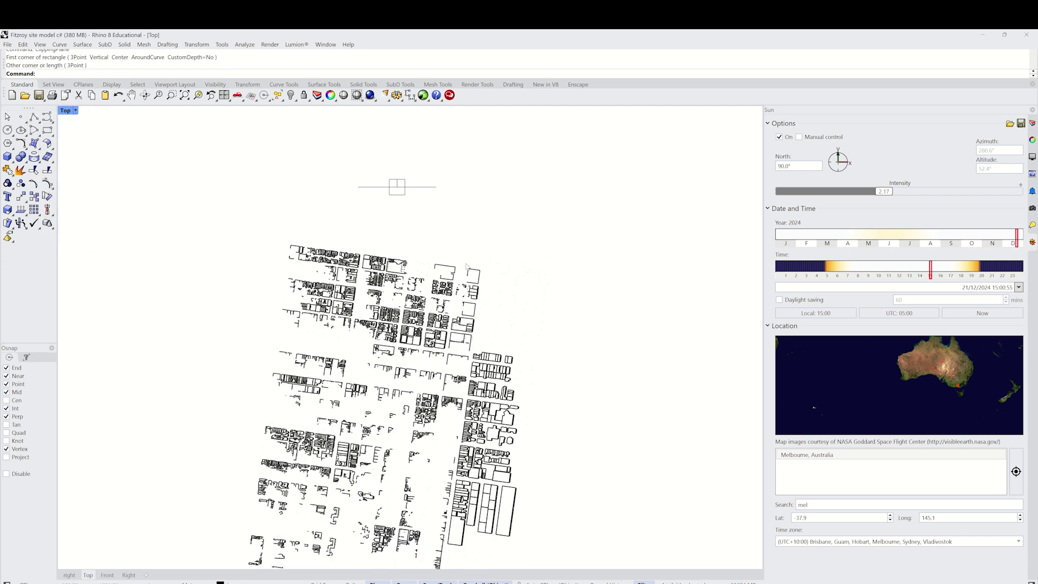
- Switch the viewport to Perspective and move the clipping plane down below the site model
right_click_drag(437, 223, 427, 193)
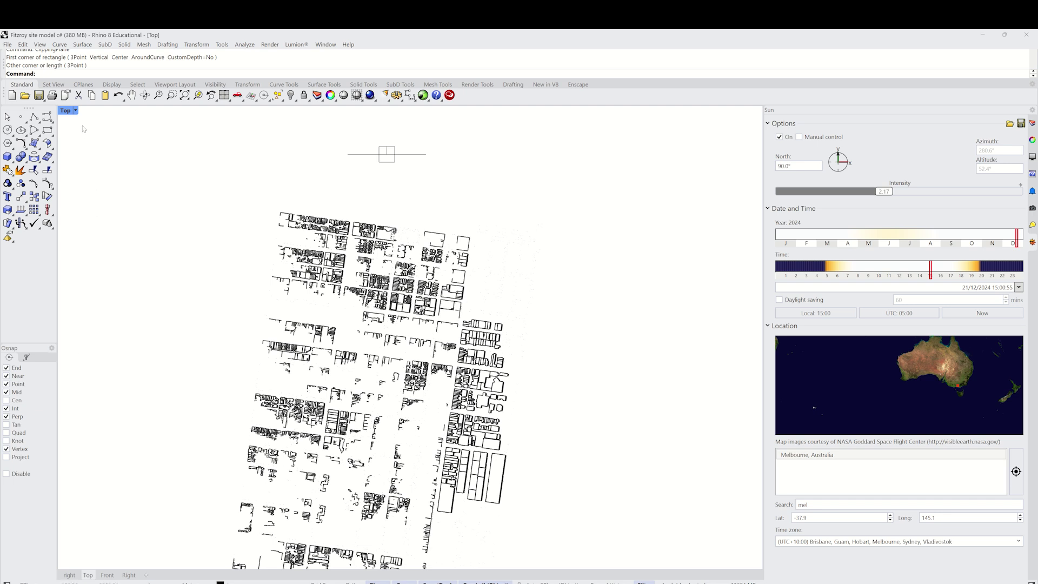
left_click(76, 110)
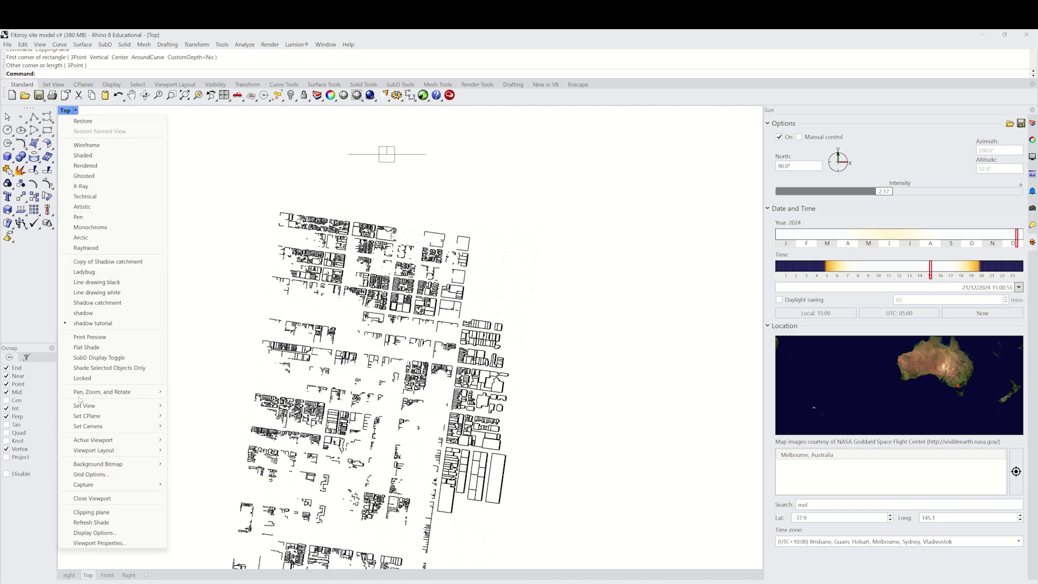
mouse_move(104, 406)
left_click(197, 478)
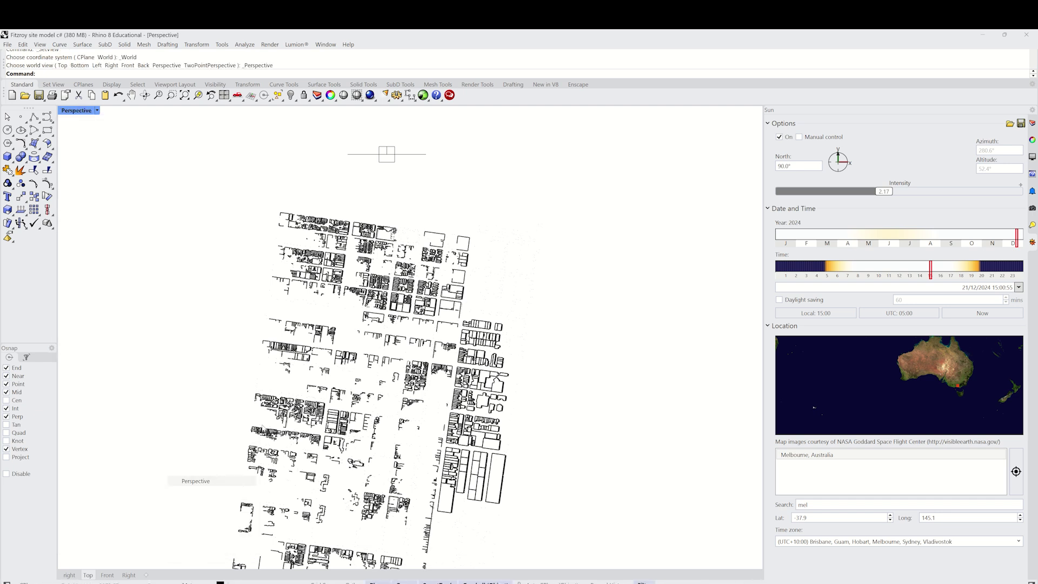
left_click(476, 151)
right_click_drag(494, 227, 478, 206)
left_click_drag(490, 204, 498, 250)
left_click(452, 337)
right_click_drag(452, 338, 395, 322)
scroll(425, 248, "down", 5)
right_click_drag(425, 248, 415, 273)
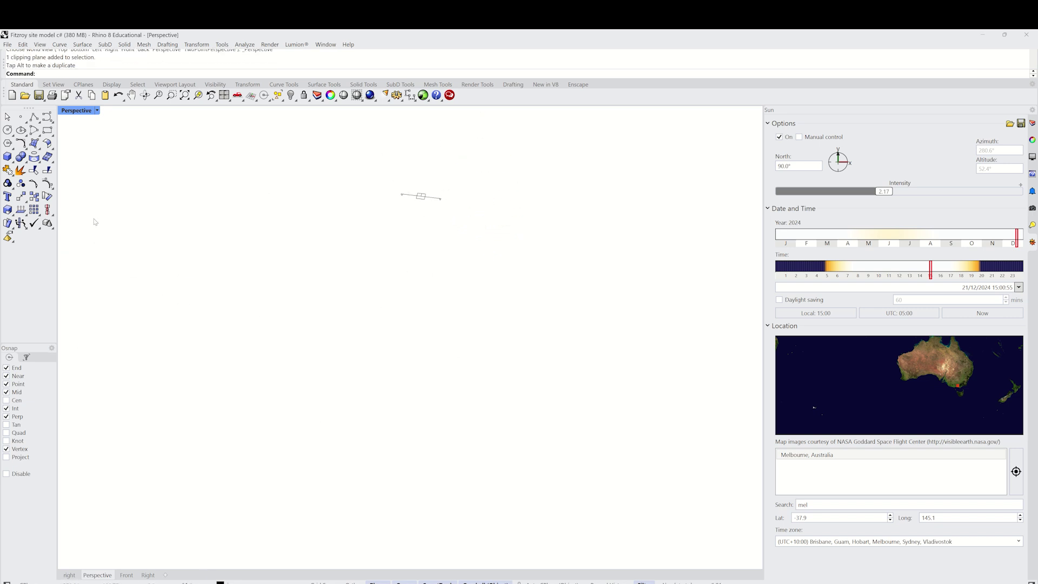
- Return the viewport to the Top view
left_click(97, 110)
mouse_move(123, 409)
left_click(185, 419)
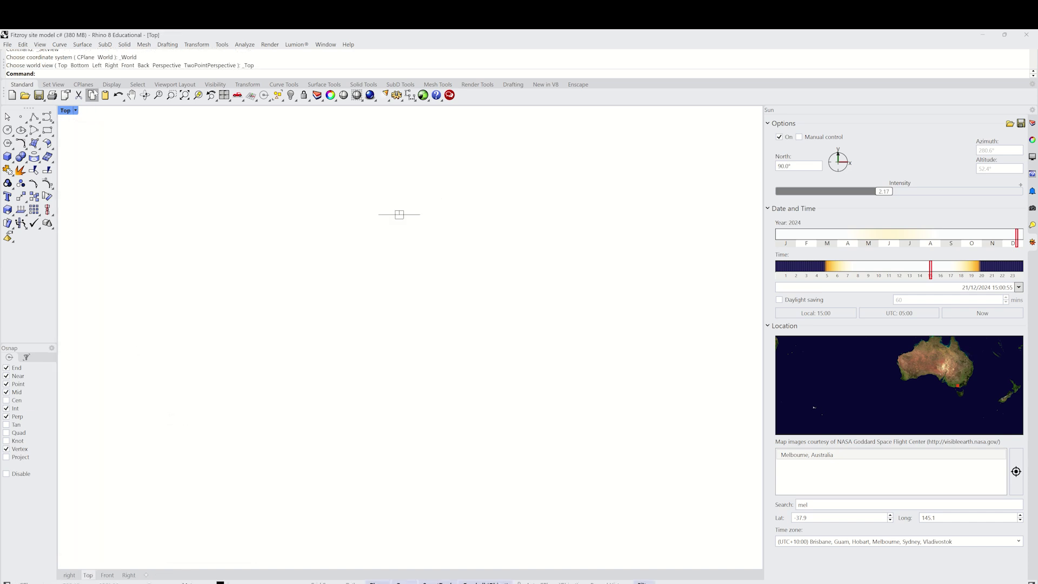
- Make shadows ignore user-defined clipping planes in the shadow settings of the "shadow tutorial" display mode
left_click(75, 111)
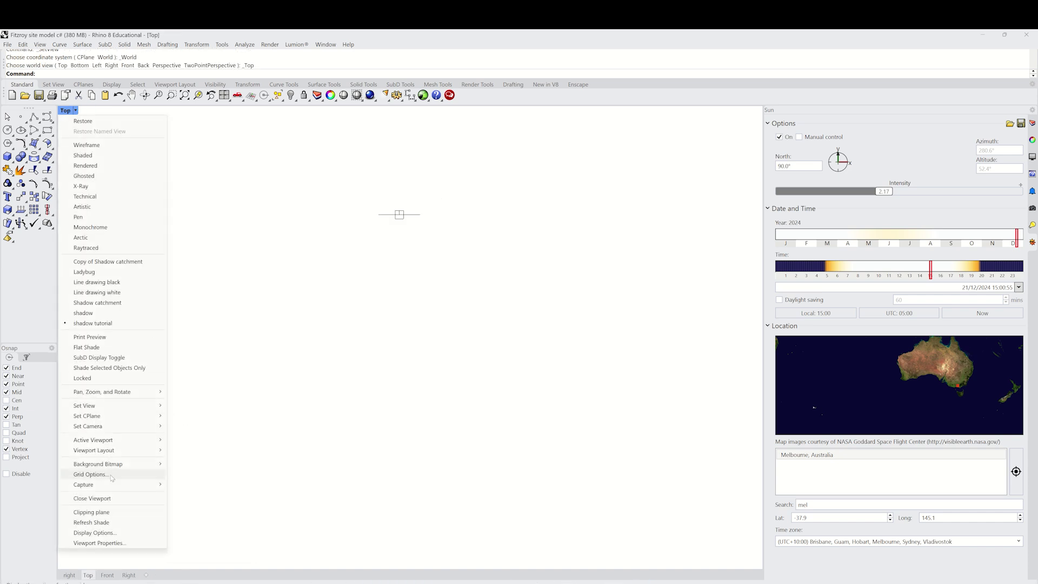
left_click(94, 533)
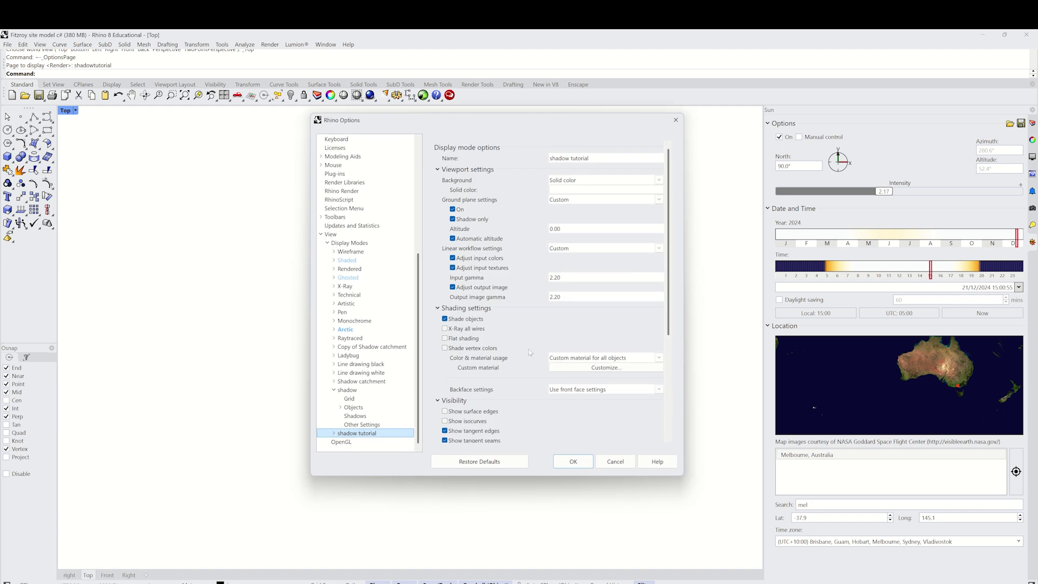
left_click(334, 433)
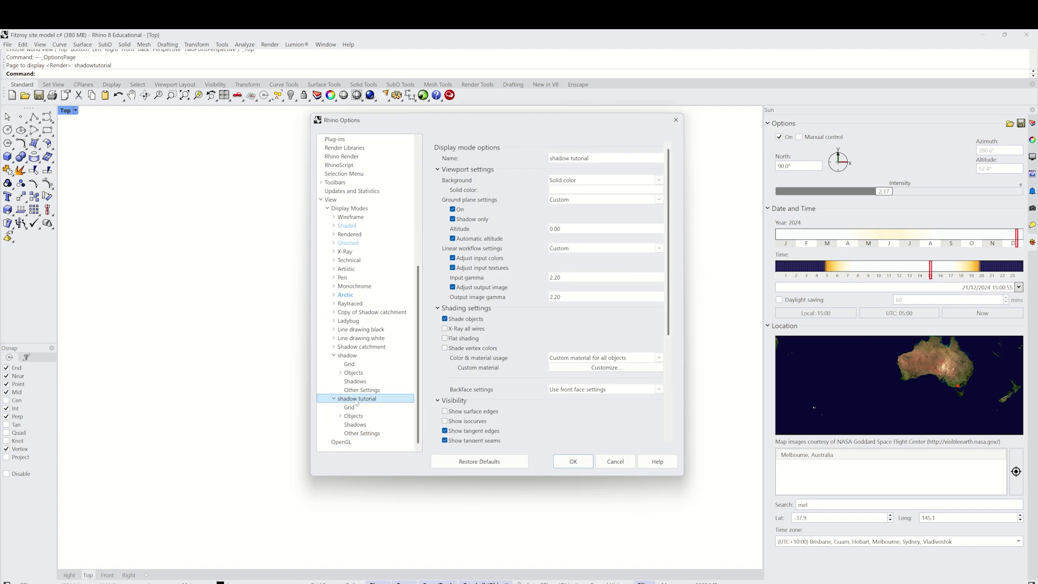
left_click(355, 425)
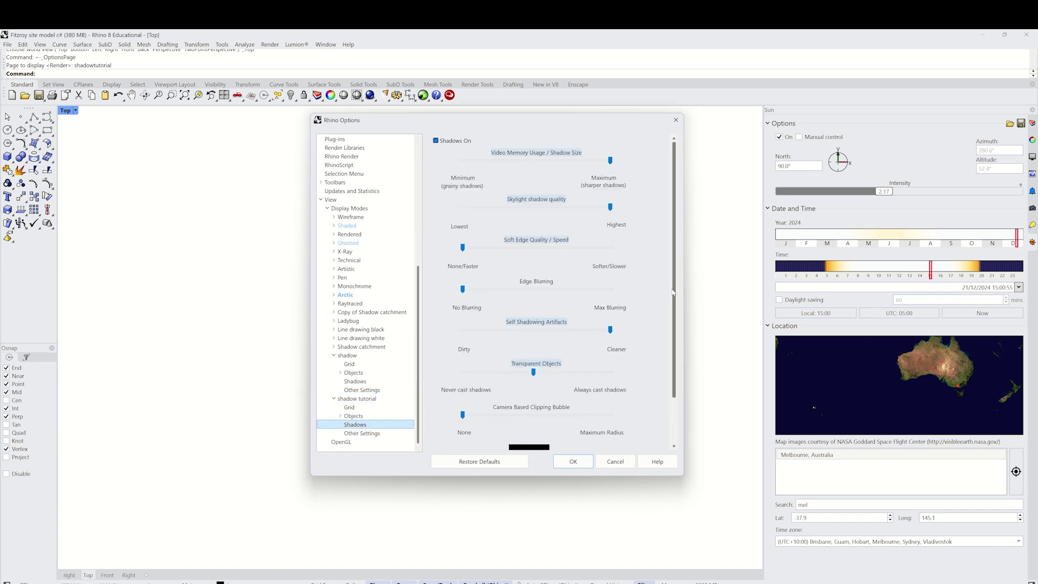
scroll(541, 351, "down", 2)
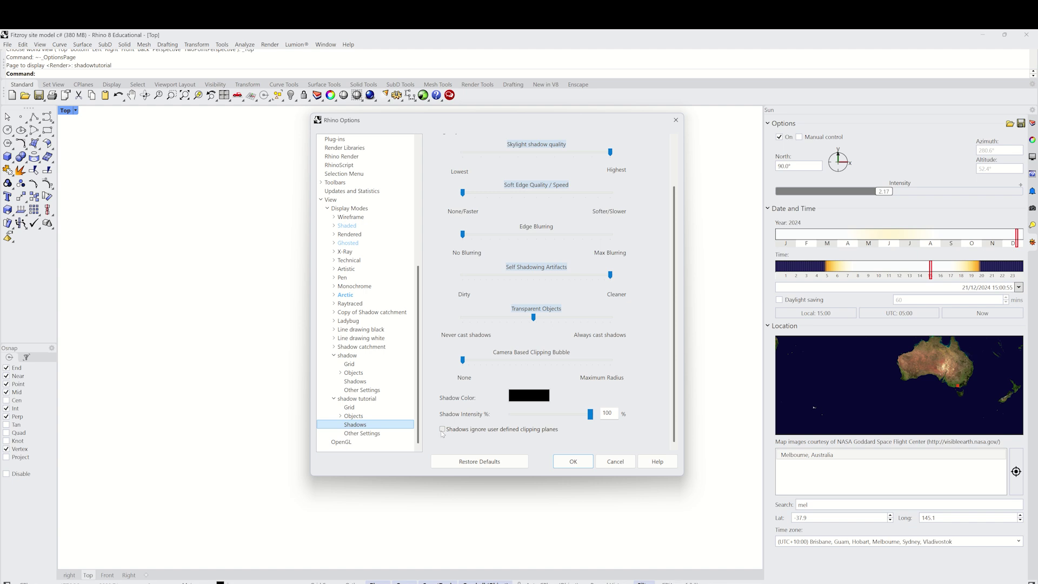
left_click(443, 430)
left_click_drag(510, 114, 674, 112)
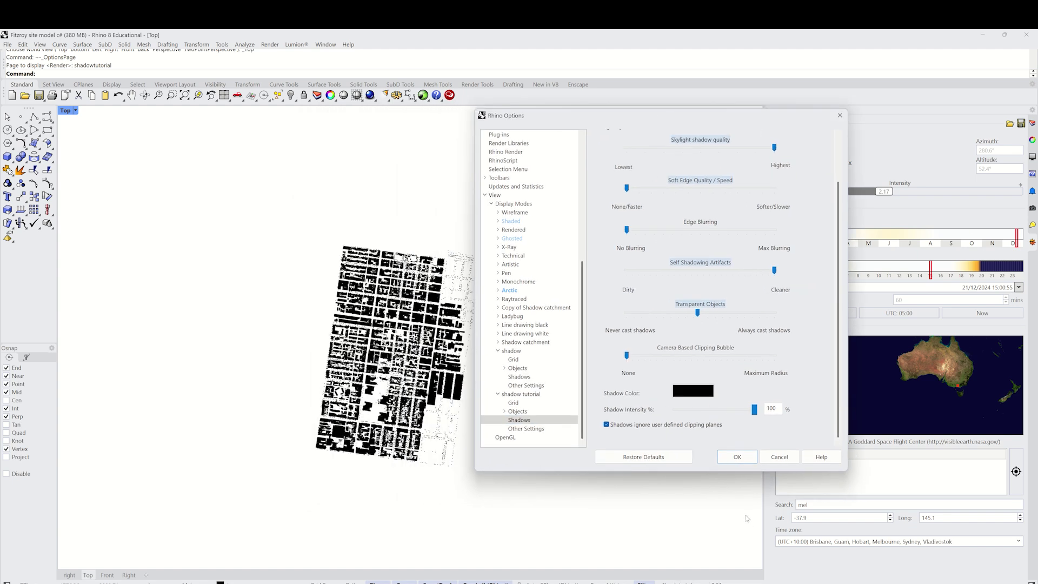
left_click(737, 456)
- Examine the isolated black shadows of the buildings and trees across the site in the top view
scroll(407, 276, "up", 5)
scroll(373, 178, "up", 6)
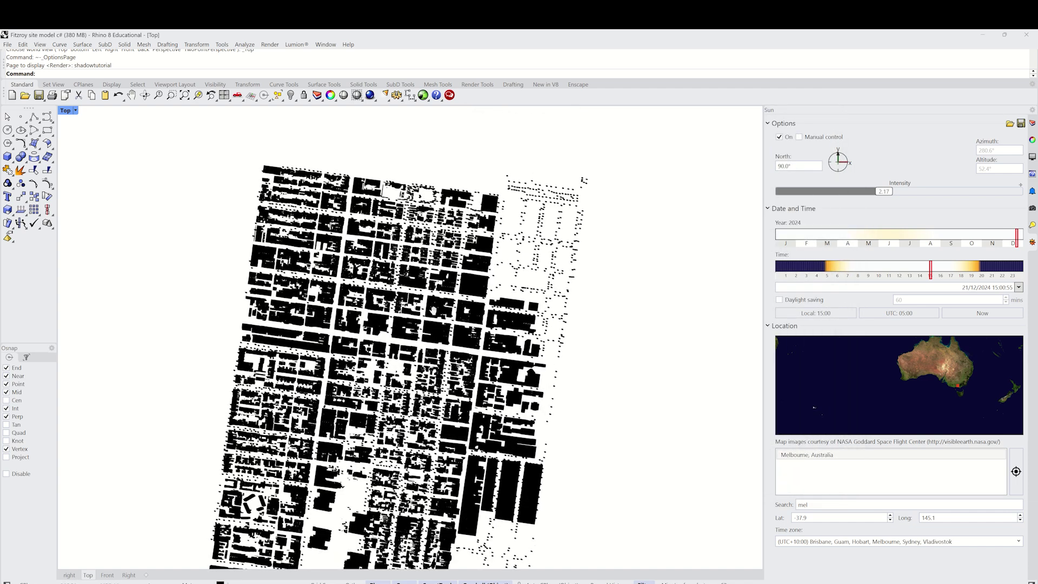
scroll(348, 354, "up", 4)
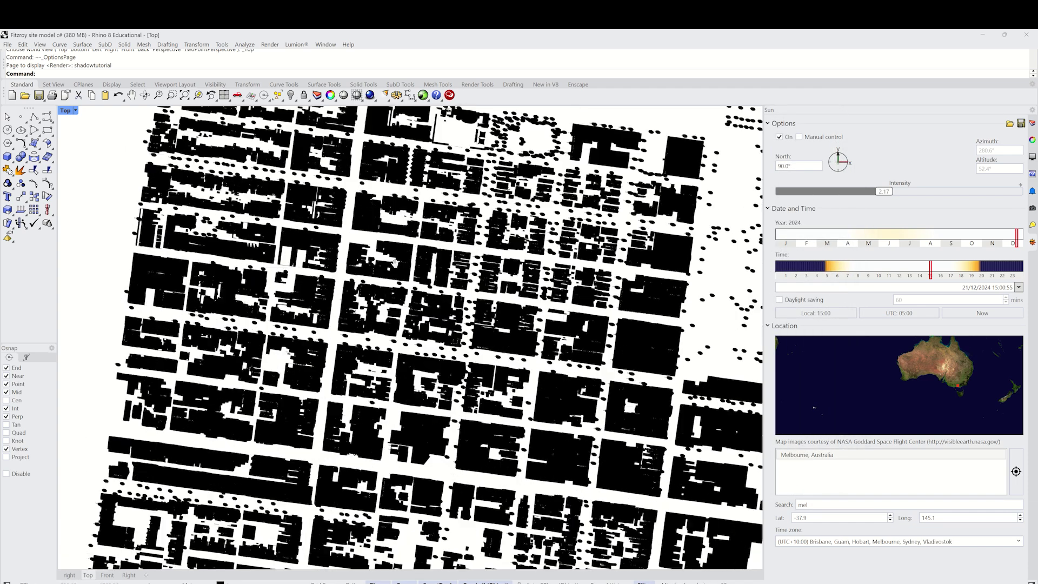
scroll(350, 396, "down", 8)
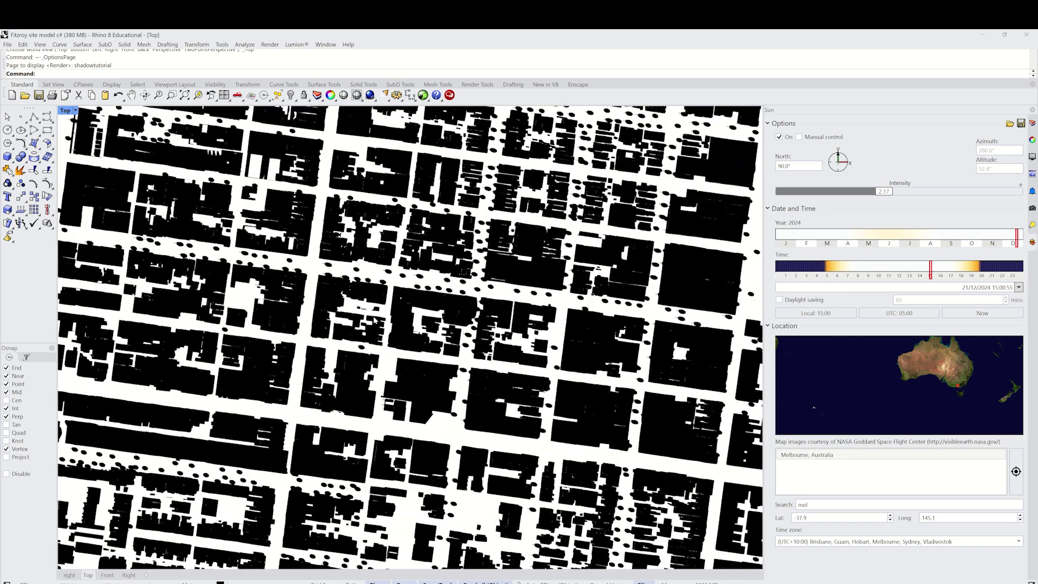
scroll(351, 359, "up", 5)
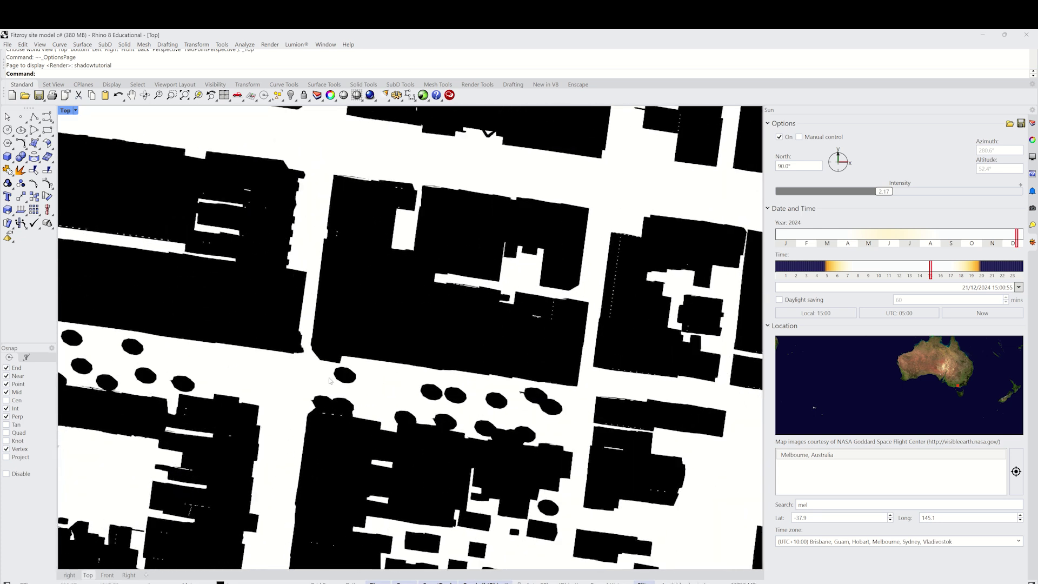
scroll(499, 392, "down", 6)
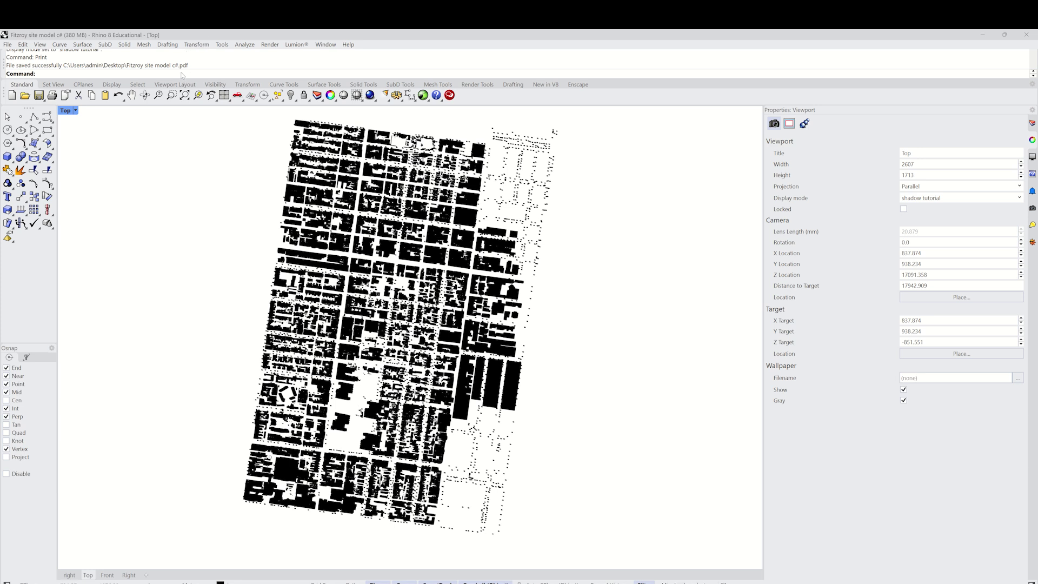
- Start the Print command for the Top viewport and set its destination to an image file
type("Prin")
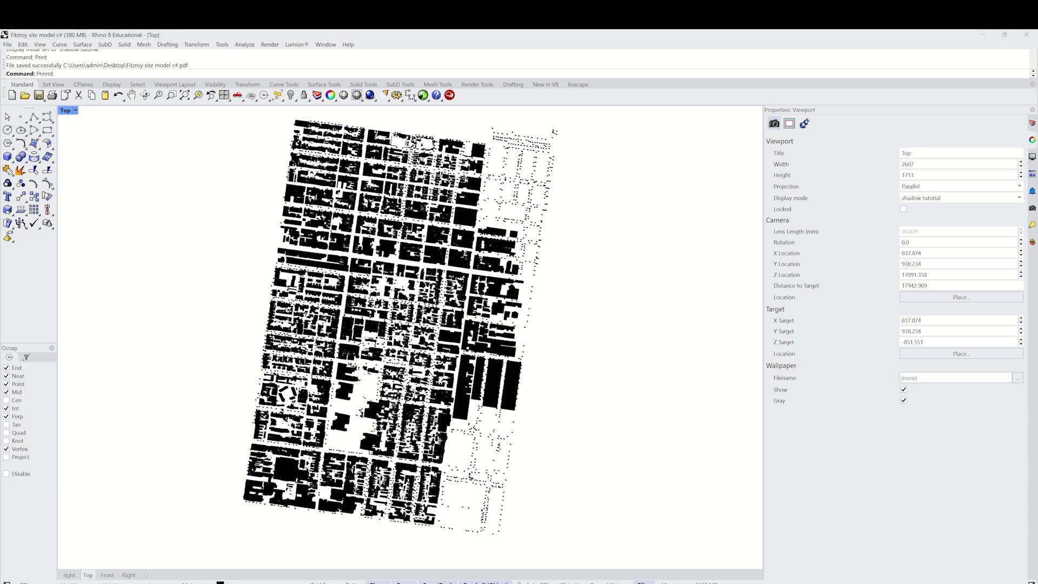
type("t")
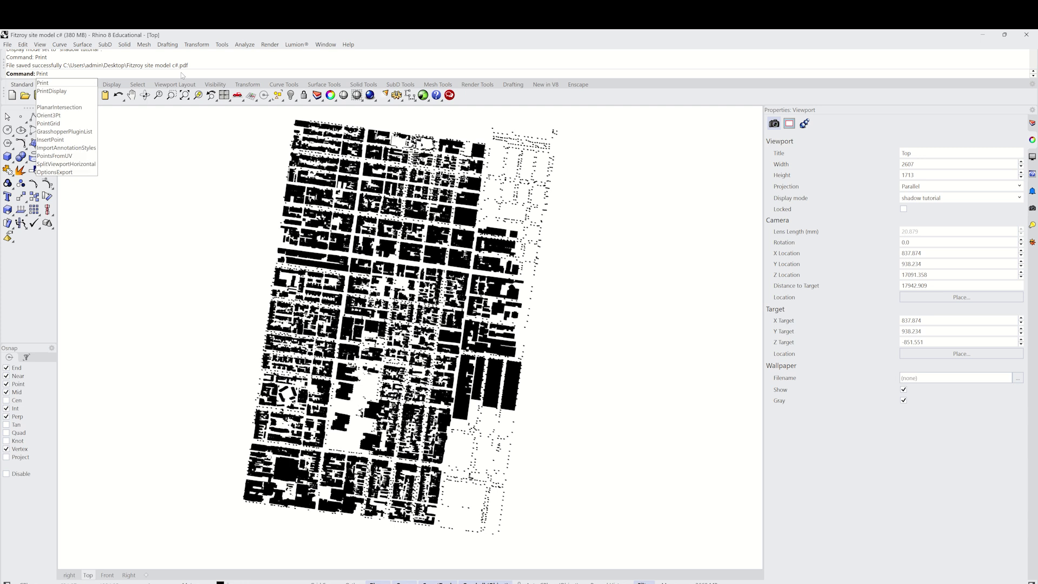
left_click(54, 83)
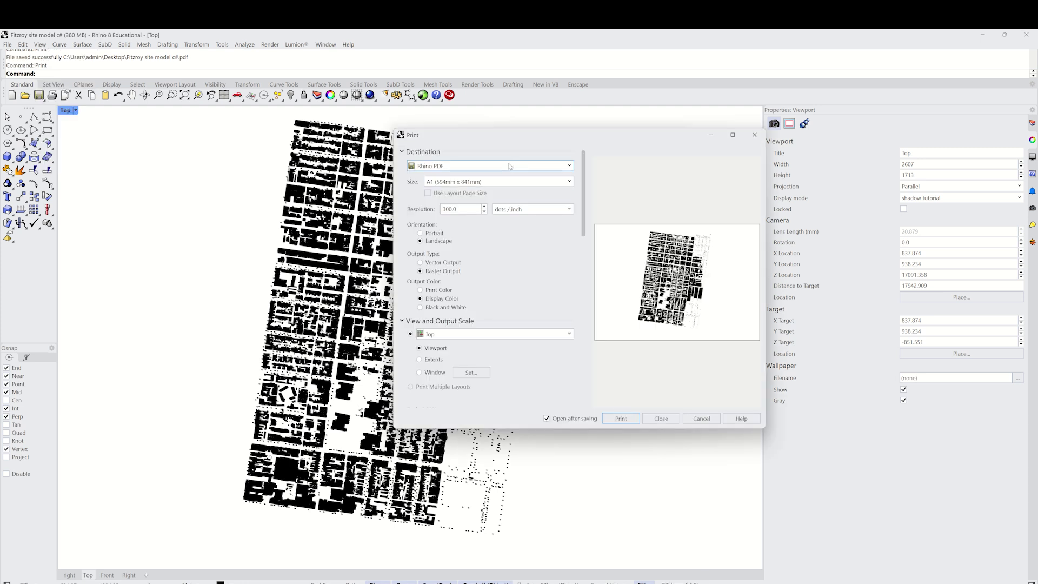
left_click(510, 166)
left_click(487, 182)
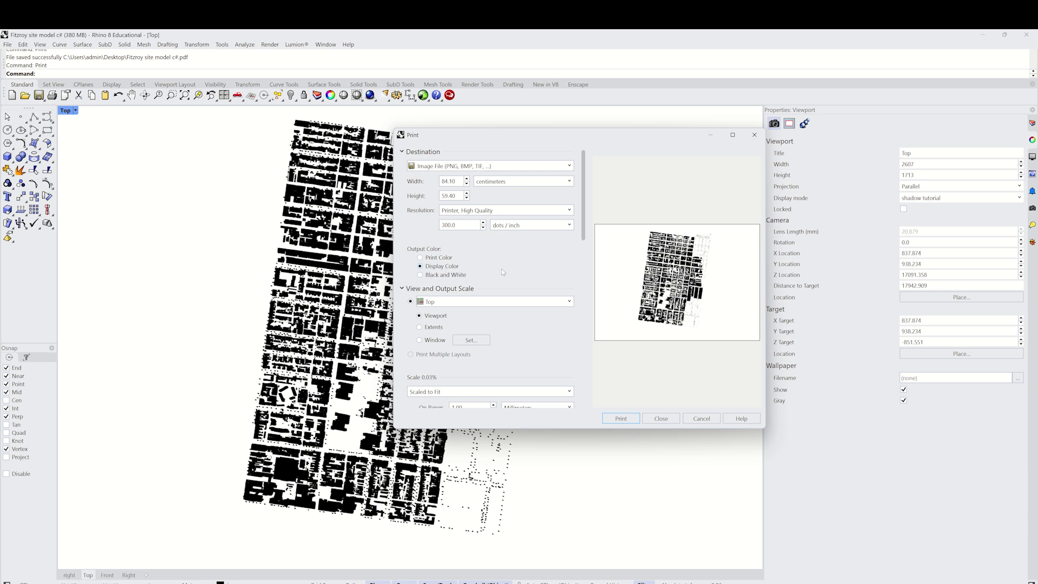
scroll(509, 316, "down", 5)
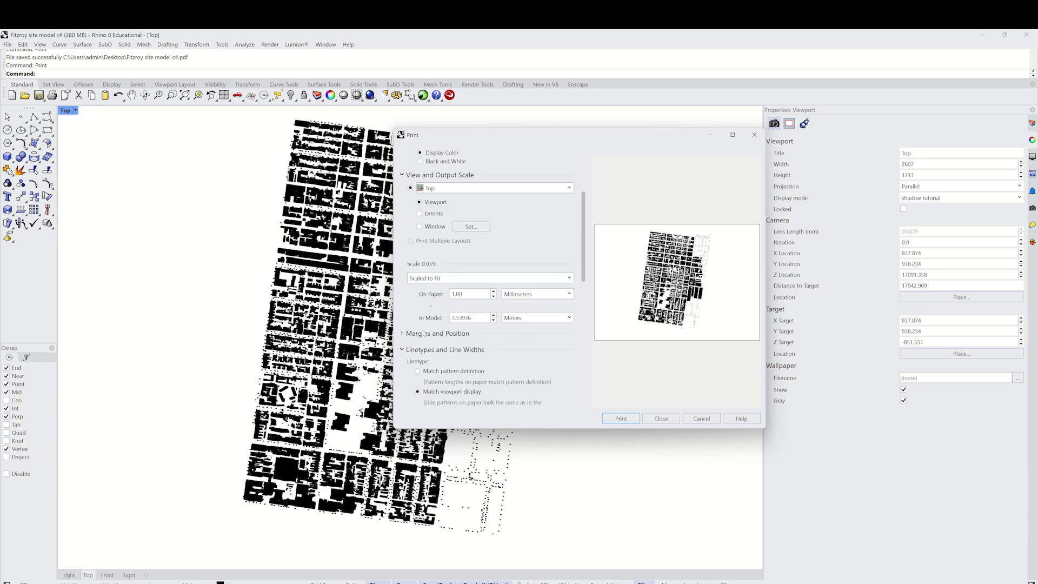
scroll(436, 346, "up", 5)
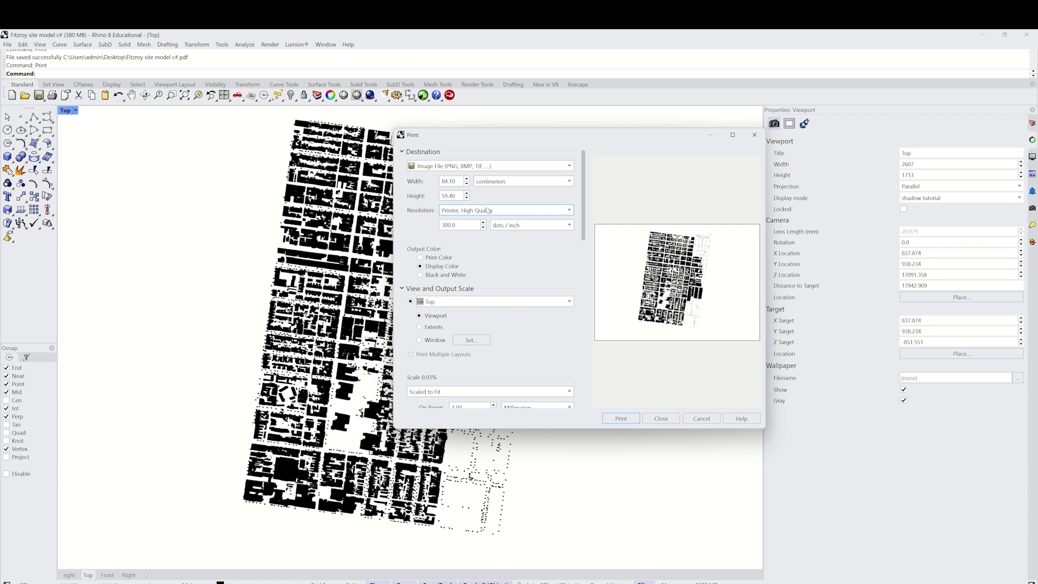
- Print the view and save it as a JPEG named "fitzroy shadow" on the Desktop
left_click(621, 419)
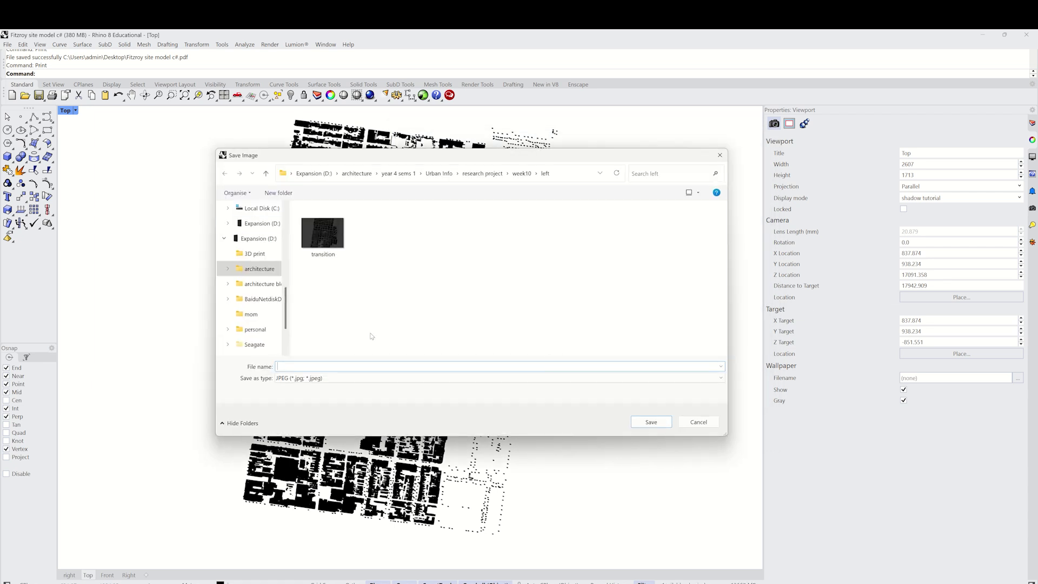
scroll(260, 257, "up", 5)
left_click(251, 271)
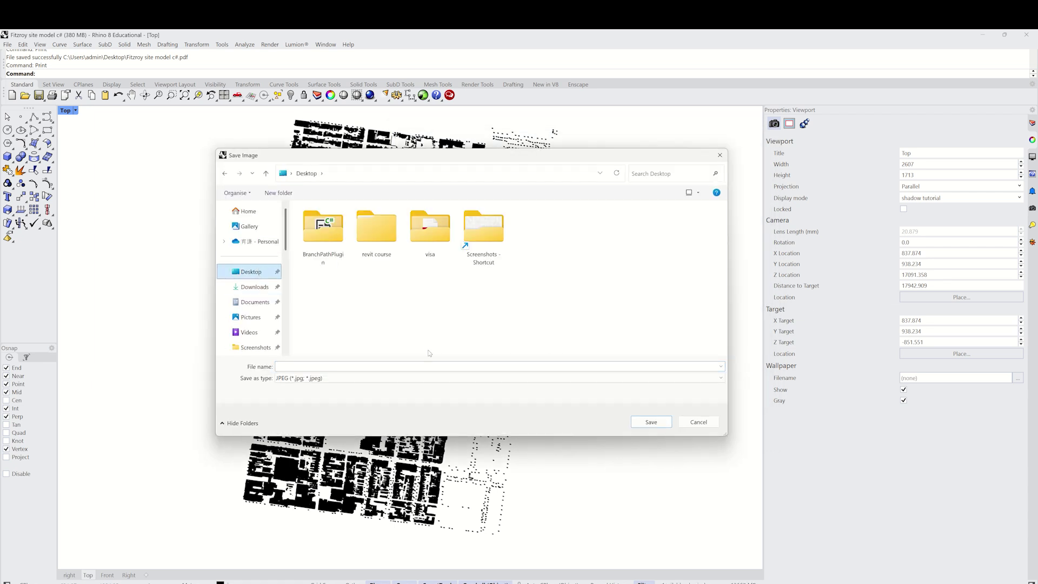
left_click(442, 363)
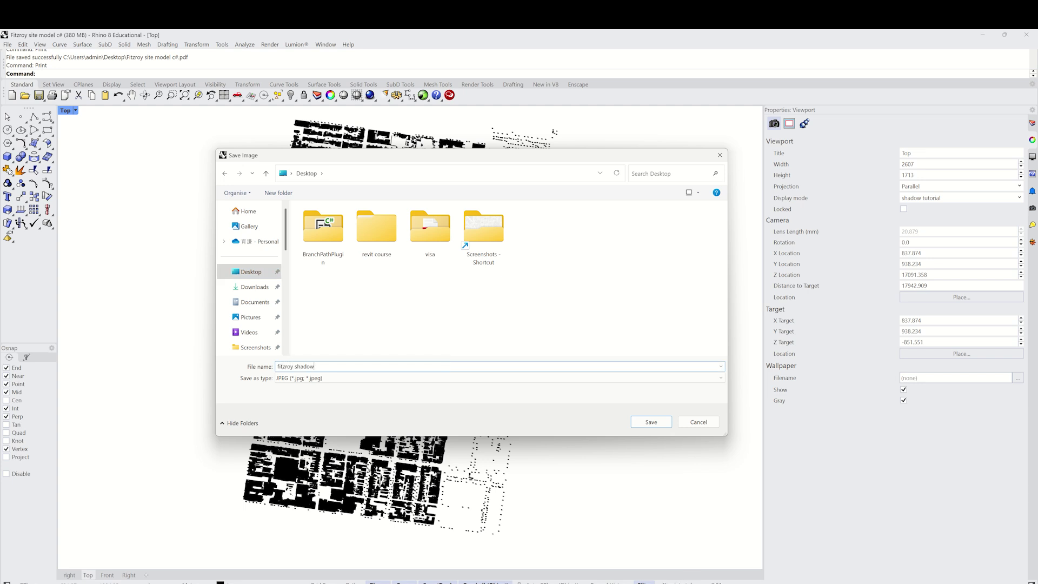
left_click(636, 424)
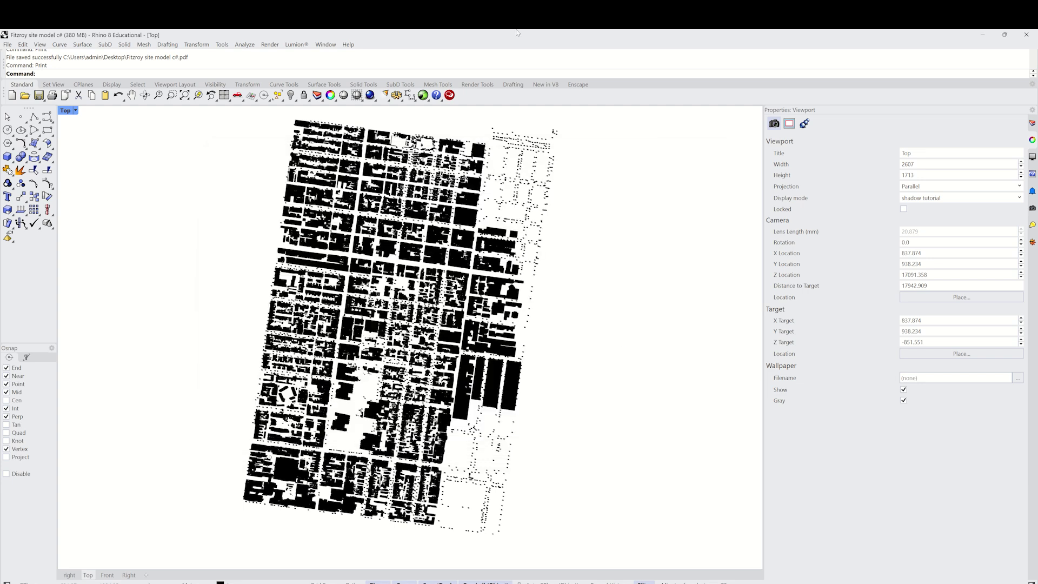
- Set the Top viewport to Shaded display and stop the clipping plane from clipping the Top view
left_click(67, 110)
left_click(83, 156)
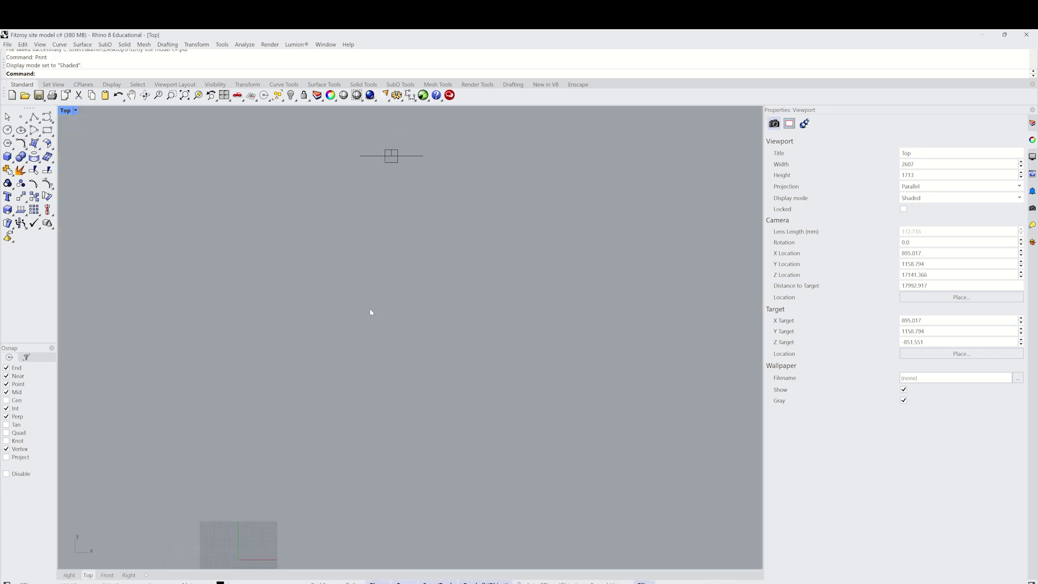
left_click(392, 176)
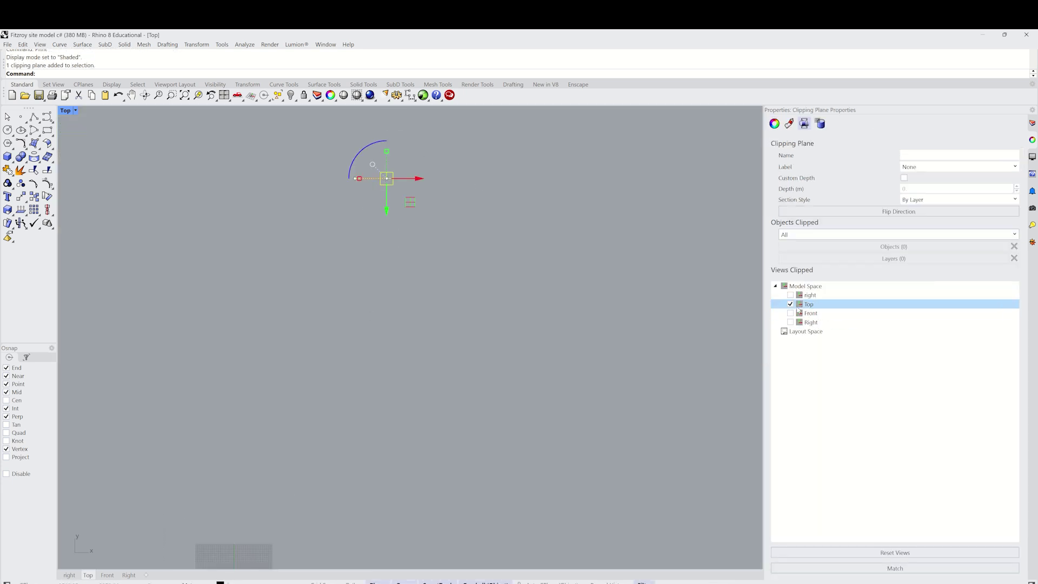
left_click(790, 305)
right_click_drag(303, 461, 338, 344)
left_click(271, 467)
scroll(317, 426, "up", 10)
right_click_drag(272, 466, 265, 386)
scroll(479, 363, "down", 10)
right_click_drag(478, 363, 407, 434)
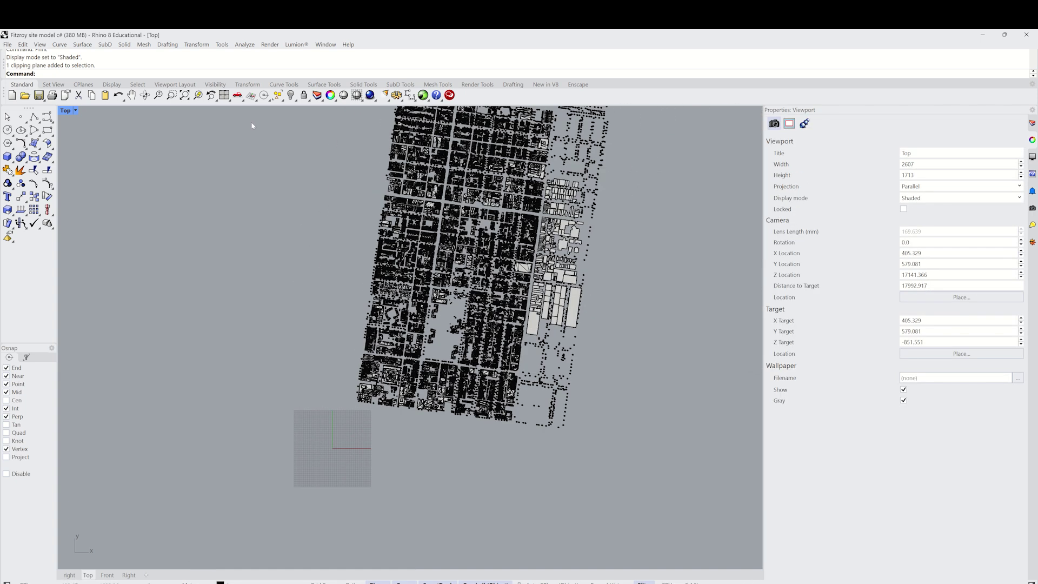
- Run Vectorize on the "fitzroy shadow" image from the Desktop
type("Vectorize")
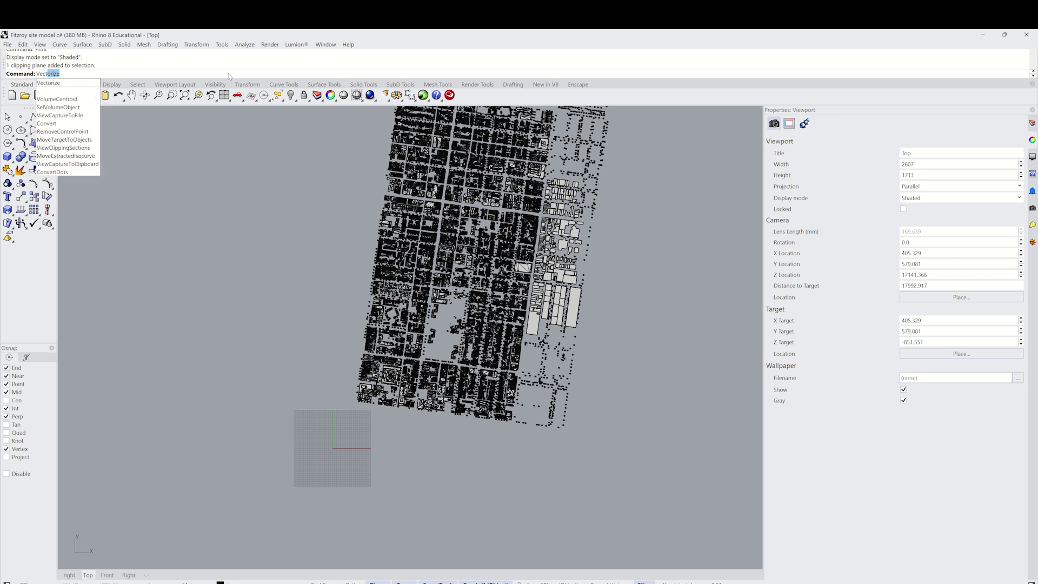
key("Return")
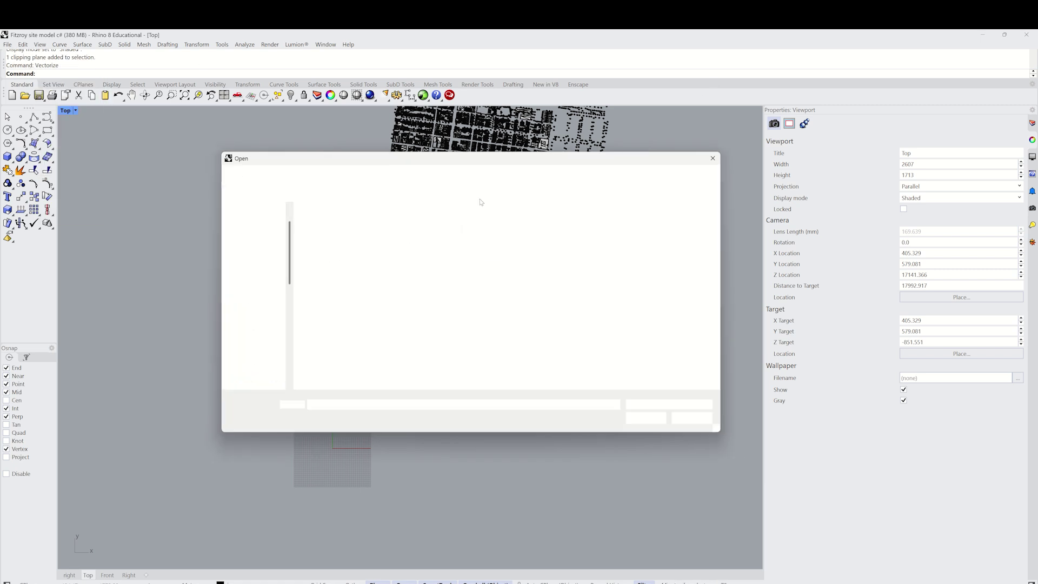
left_click(497, 247)
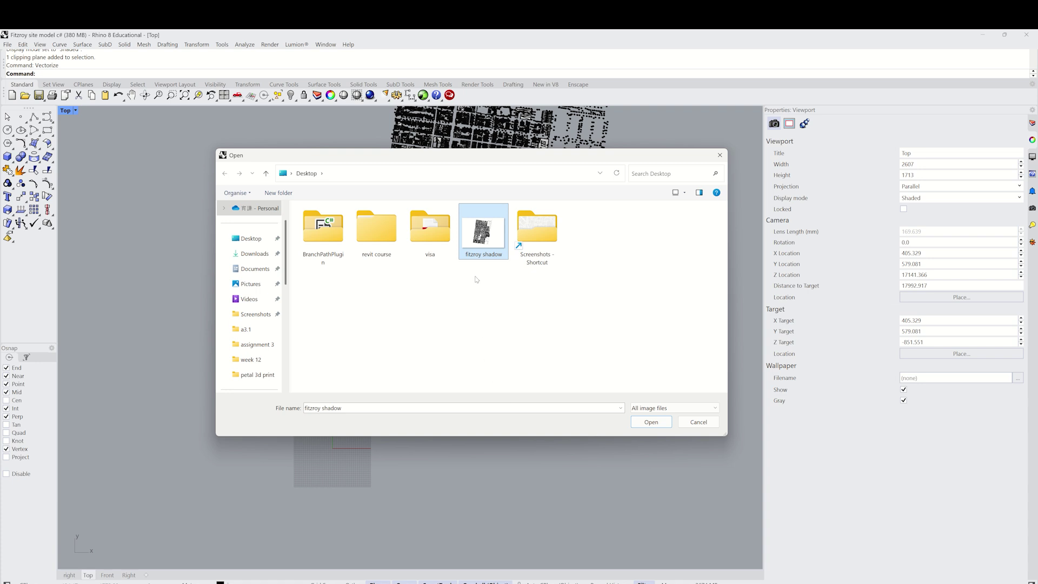
left_click(651, 422)
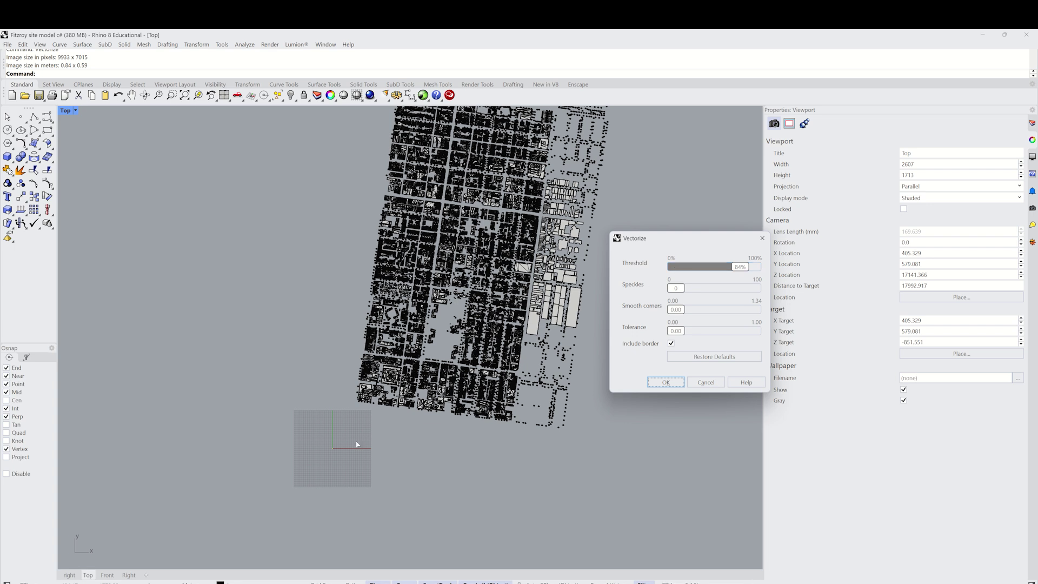
- Check the previewed shadow outlines near the origin up close and accept the vectorization with its current settings
scroll(359, 442, "up", 6)
scroll(387, 331, "up", 10)
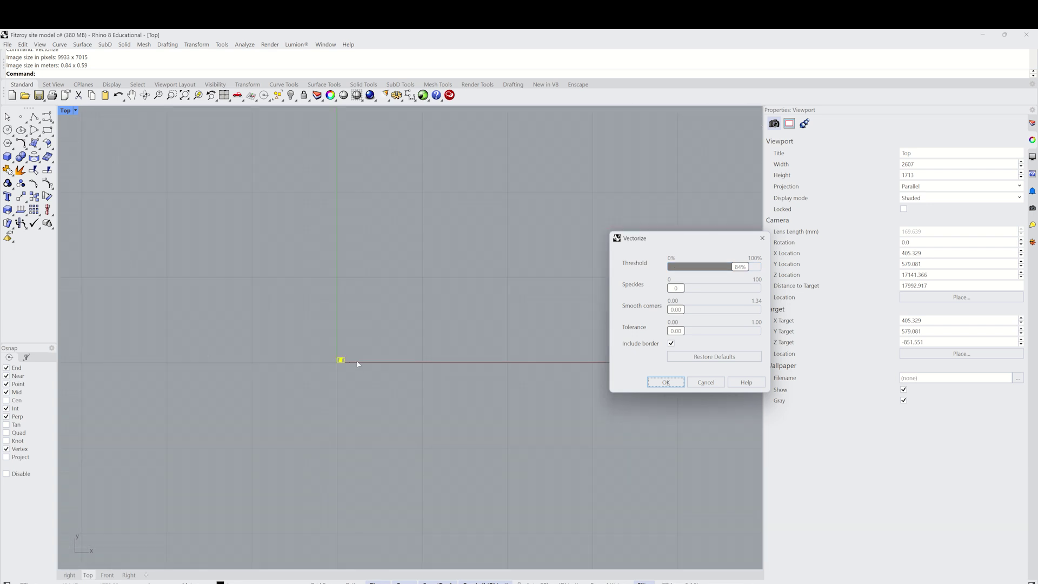
scroll(391, 354, "up", 8)
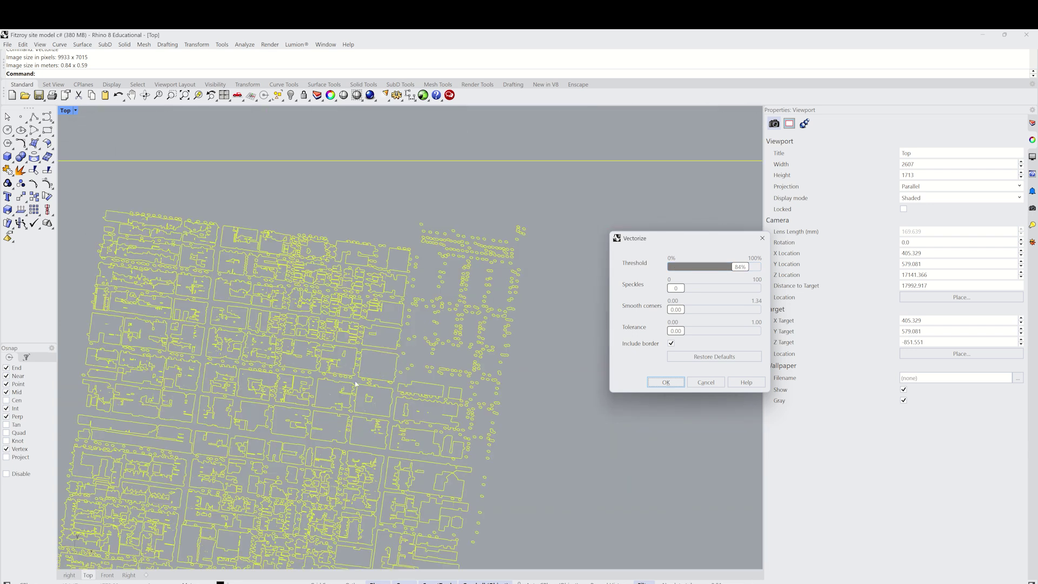
scroll(309, 373, "down", 15)
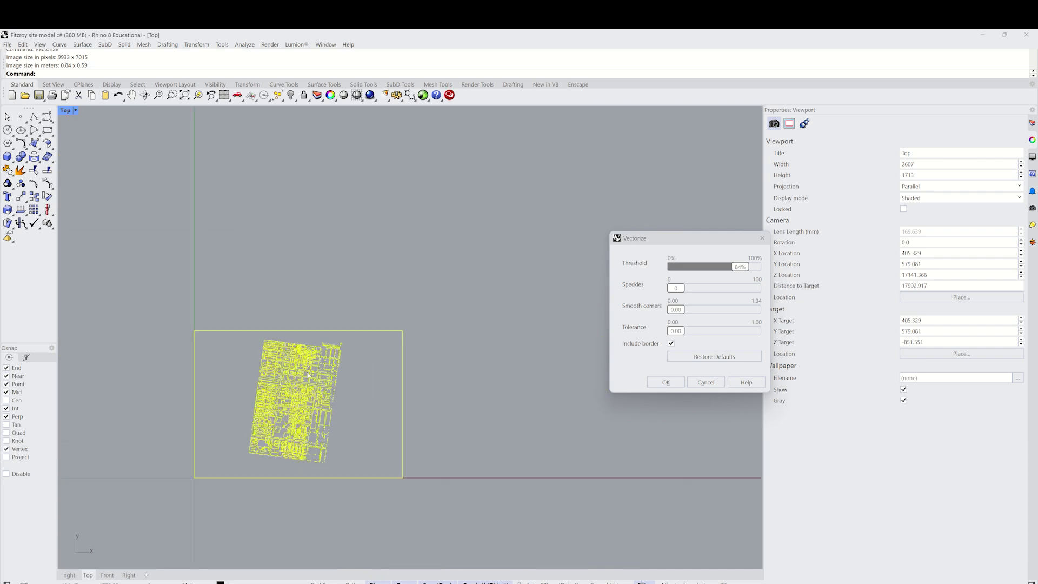
scroll(304, 373, "up", 12)
scroll(327, 299, "down", 3)
right_click_drag(327, 299, 365, 286)
scroll(365, 286, "down", 12)
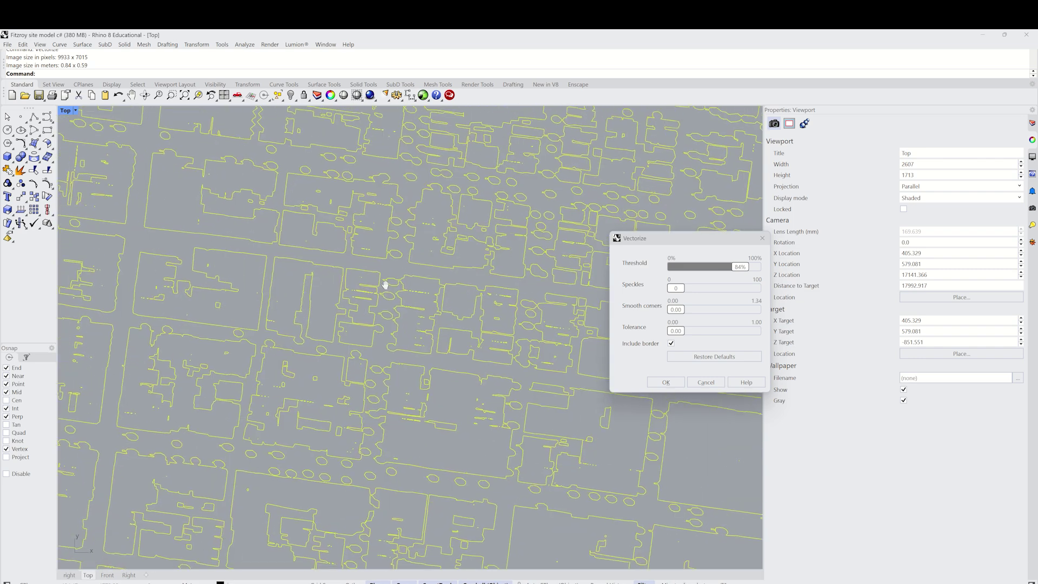
right_click_drag(349, 236, 324, 141)
right_click_drag(403, 347, 368, 200)
right_click_drag(387, 318, 379, 281)
right_click_drag(450, 371, 456, 319)
scroll(440, 408, "up", 10)
scroll(441, 408, "down", 10)
right_click_drag(444, 405, 479, 410)
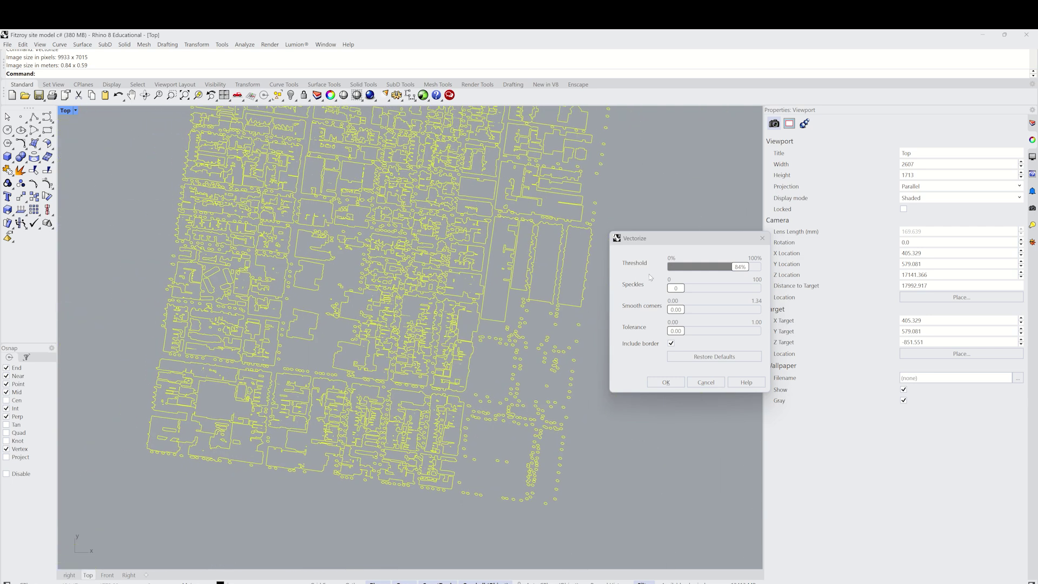
scroll(245, 342, "up", 8)
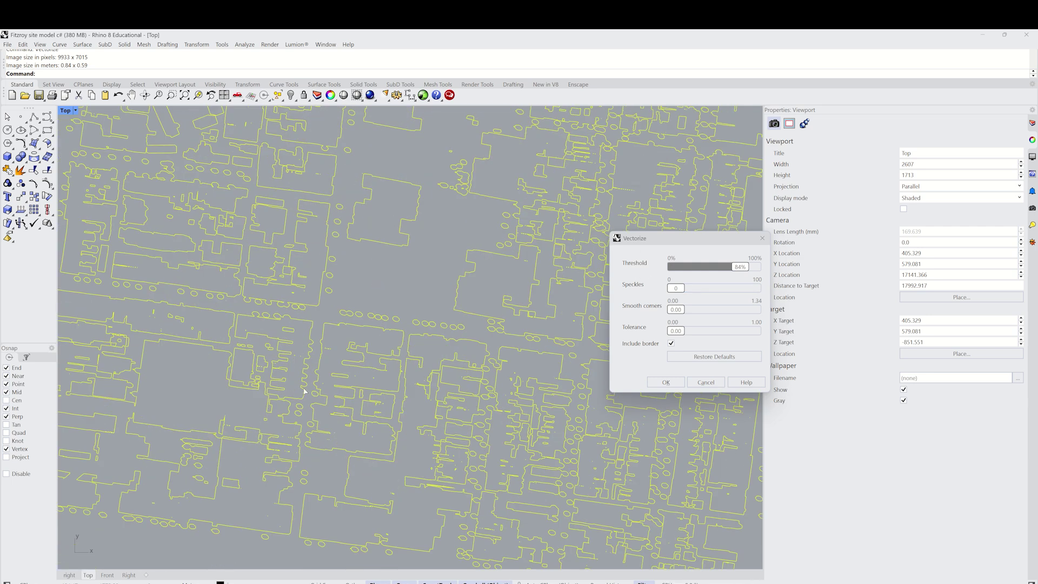
left_click(660, 383)
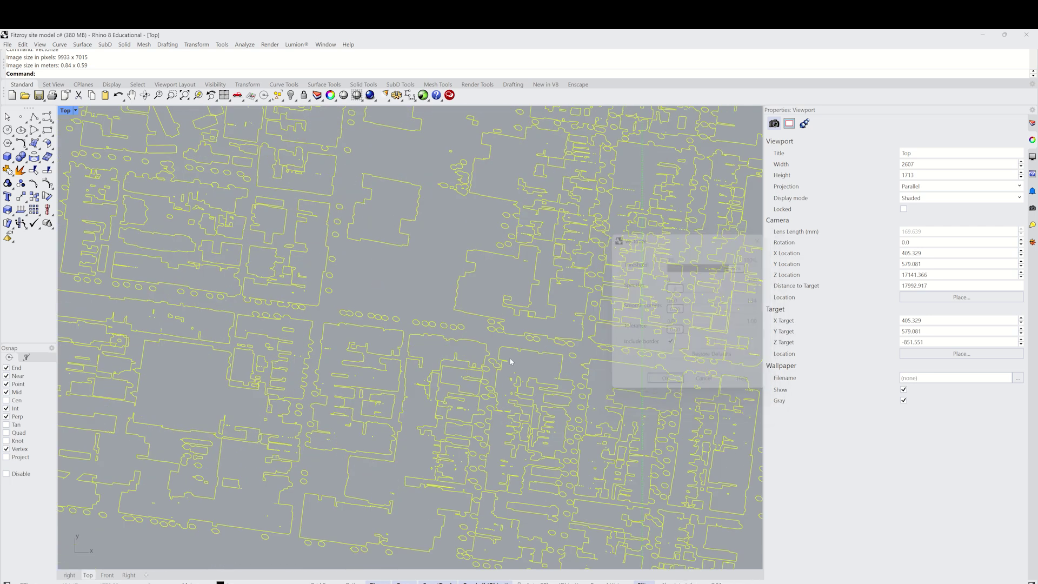
- Examine the vectorized shadow outlines at the origin and compare their size and position with the site model
scroll(388, 313, "down", 3)
scroll(387, 313, "down", 2)
left_click(388, 436)
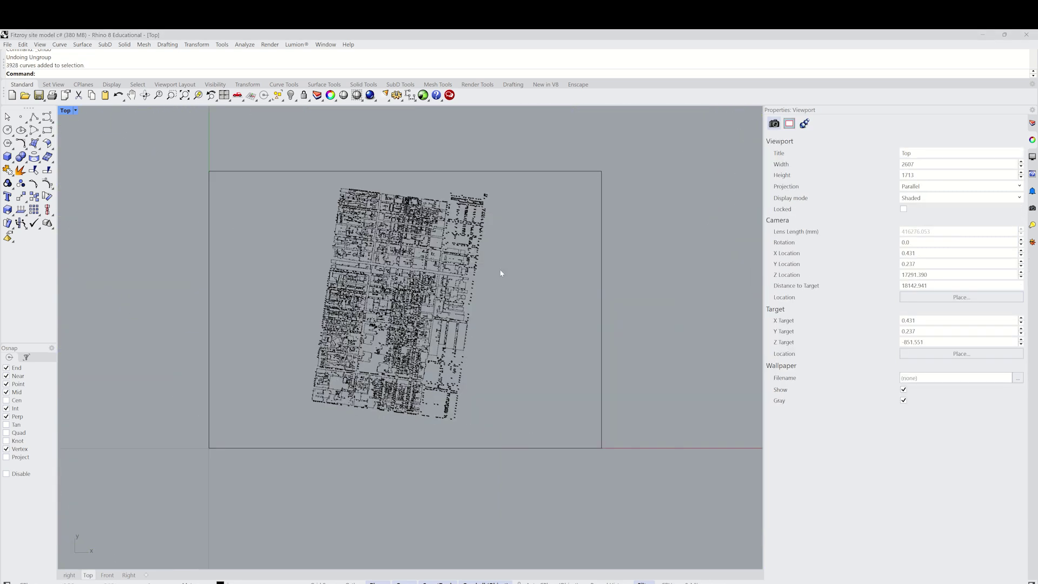
scroll(459, 316, "up", 2)
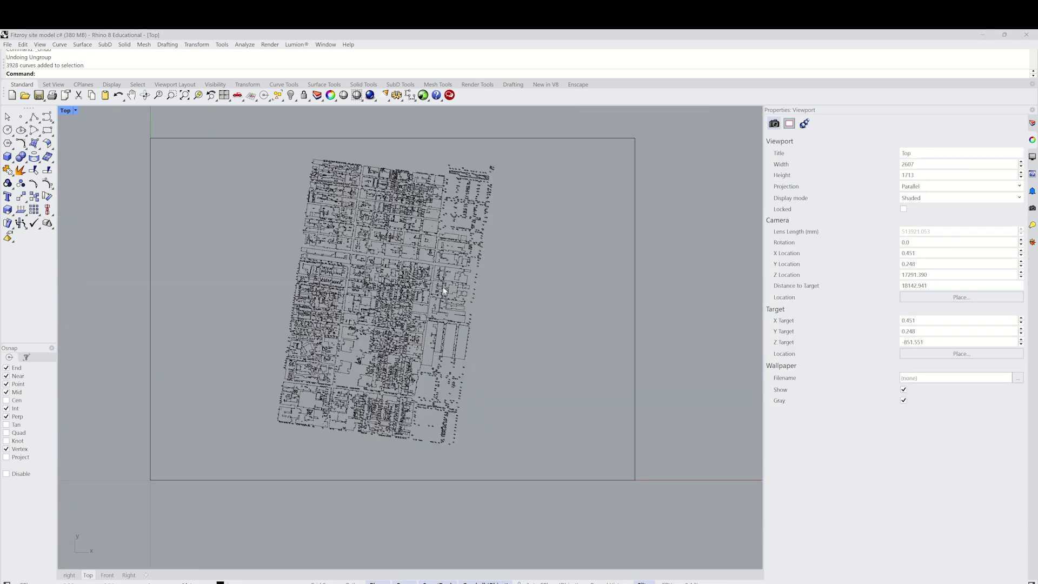
scroll(427, 297, "down", 5)
scroll(424, 296, "up", 3)
scroll(468, 319, "down", 12)
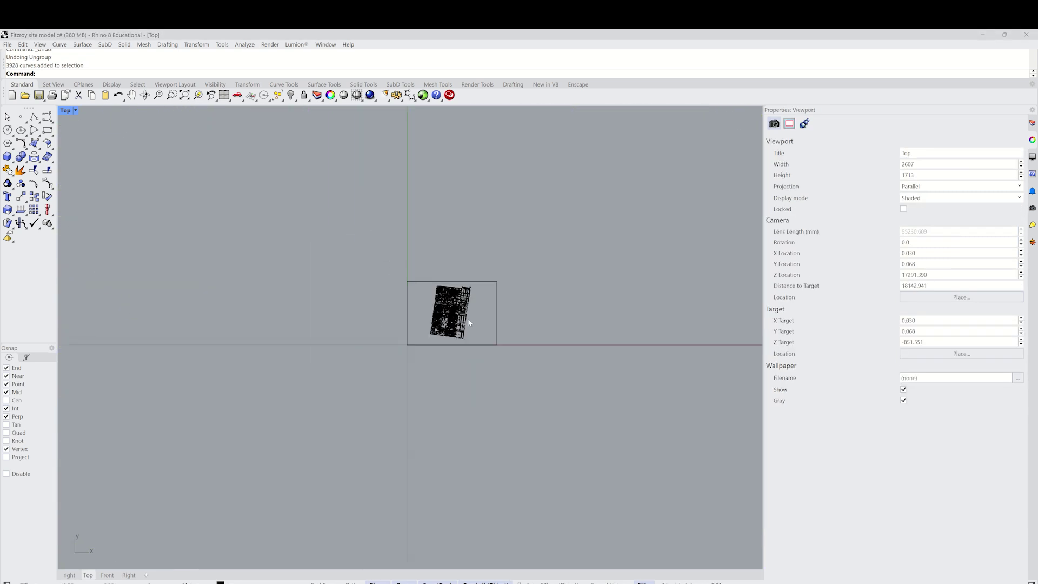
scroll(446, 397, "up", 10)
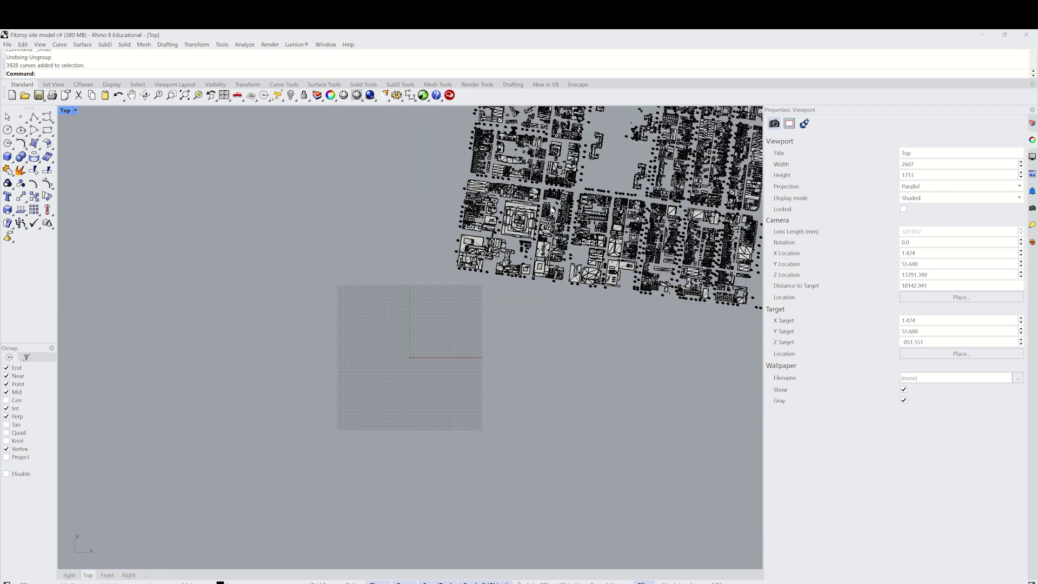
right_click_drag(424, 350, 471, 222)
scroll(335, 346, "up", 20)
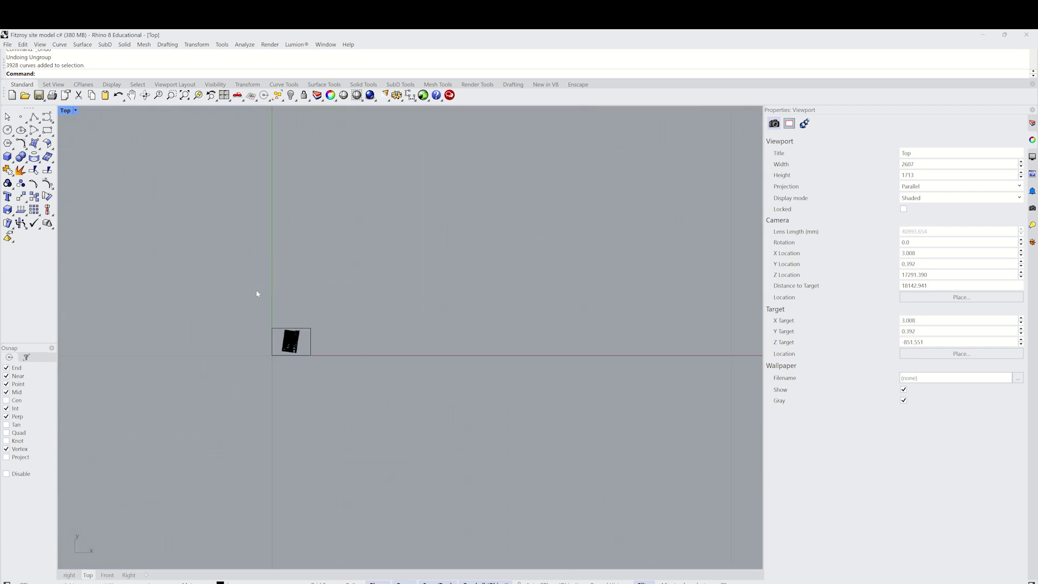
scroll(314, 372, "up", 4)
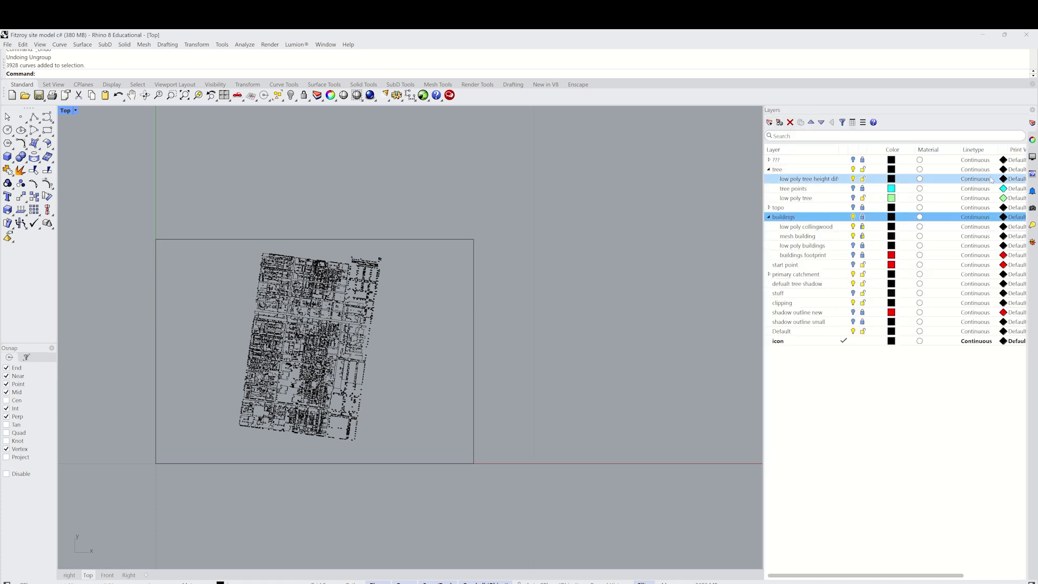
- Create a new layer named "fitzroy shadow line" and set its colour to cyan
right_click(806, 406)
left_click(860, 414)
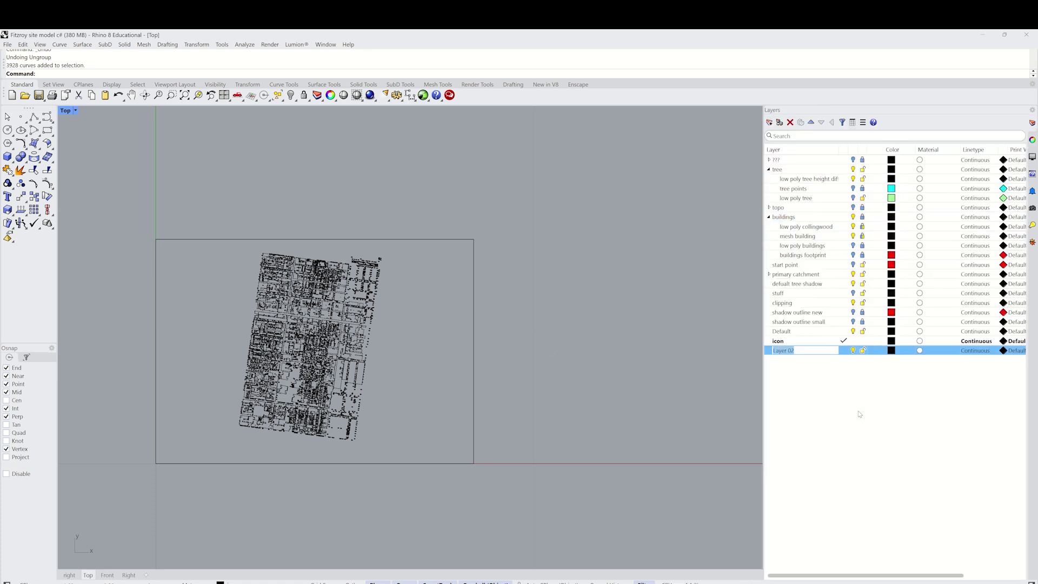
type("tzroy shadow line")
left_click(891, 351)
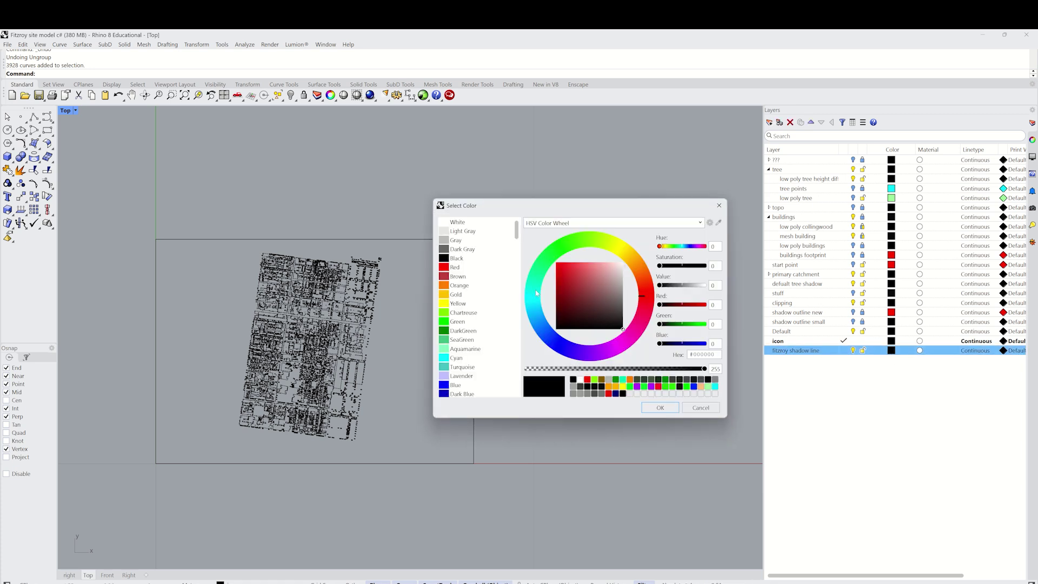
left_click(537, 293)
left_click(660, 408)
- Select all the vectorized curves and move them onto the "fitzroy shadow line" layer
left_click_drag(116, 205, 583, 543)
right_click(839, 352)
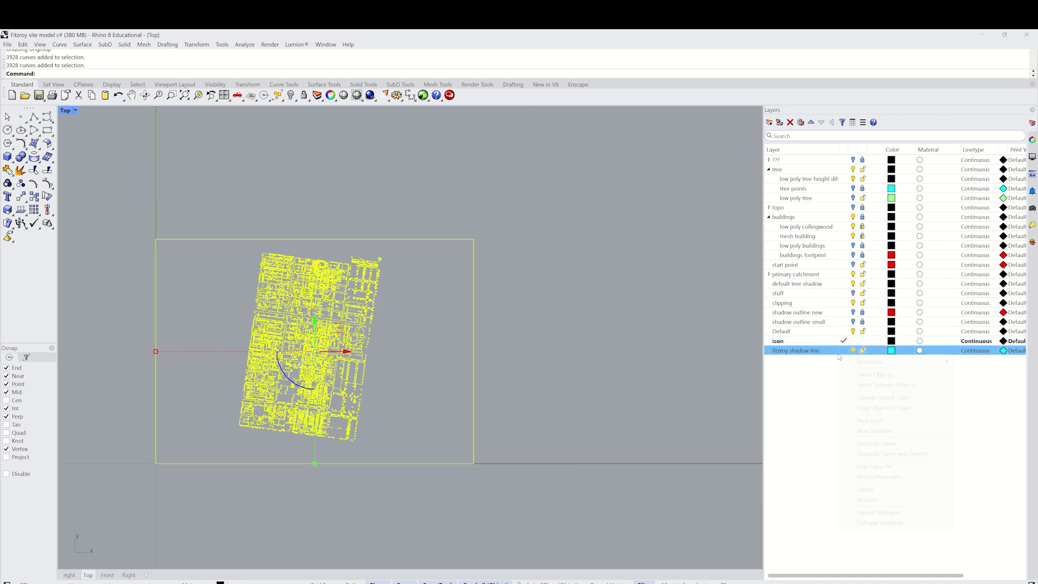
left_click(865, 398)
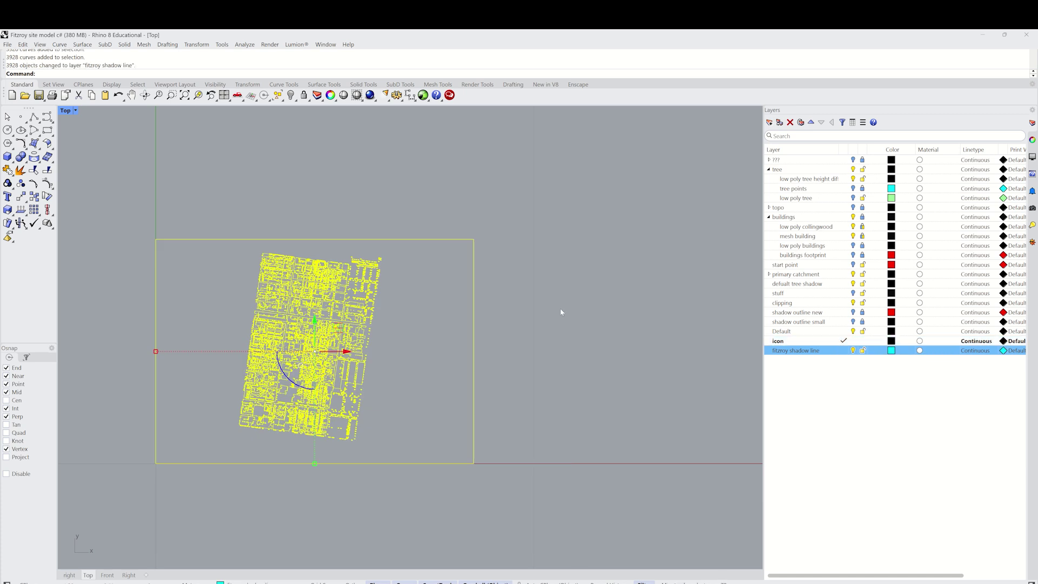
- Ungroup the vectorized curves and delete the rectangular border around them
type("ungroup")
key("Return")
left_click(474, 322)
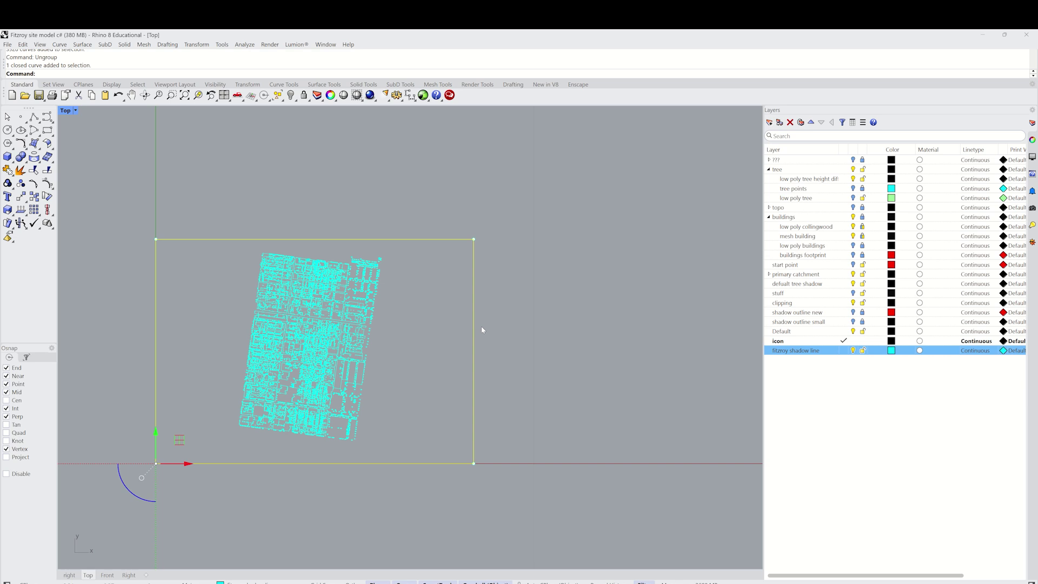
key("Delete")
- Select all the remaining shadow outline curves and group them
scroll(370, 375, "down", 2)
left_click_drag(247, 238, 480, 509)
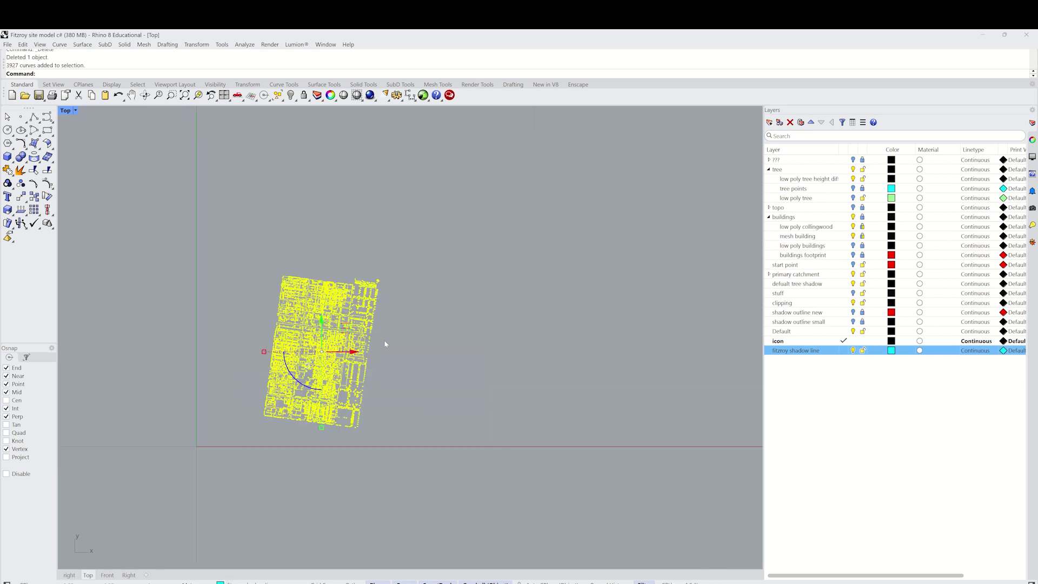
scroll(275, 286, "up", 10)
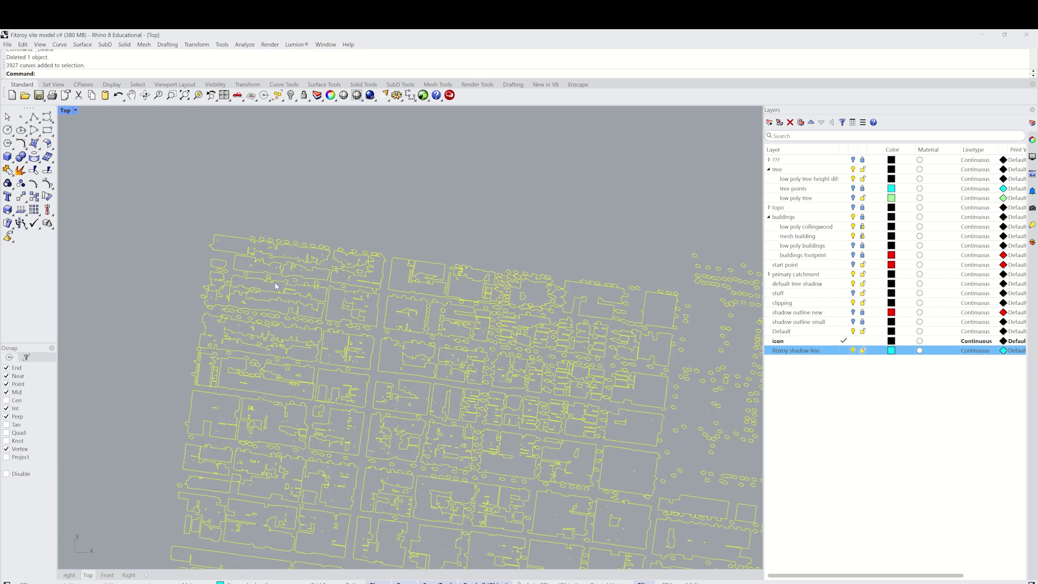
key("ctrl+g")
- Shift the grouped shadow curves along the X axis and scale them up uniformly towards the size of the site model
scroll(278, 245, "down", 10)
left_click_drag(271, 273, 97, 326)
scroll(372, 313, "down", 20)
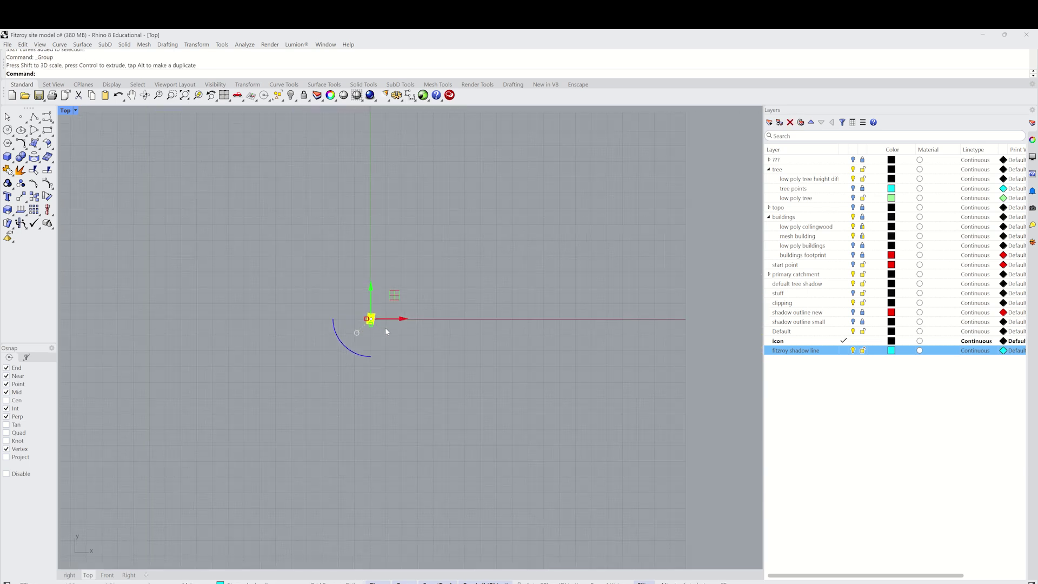
left_click_drag(402, 320, 545, 299)
scroll(557, 319, "down", 5)
right_click_drag(560, 328, 470, 403)
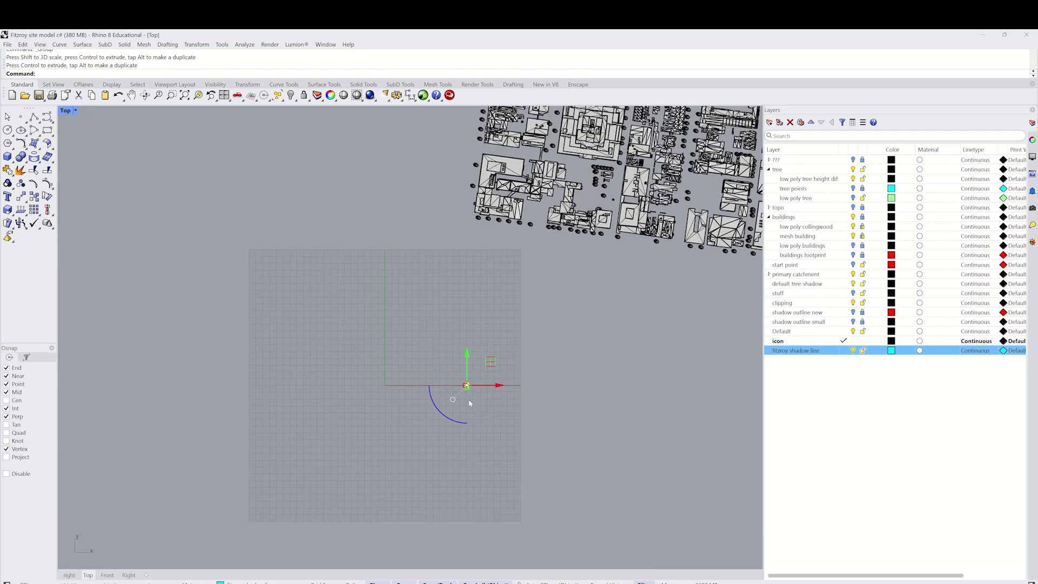
left_click_drag(463, 387, 236, 385, "shift")
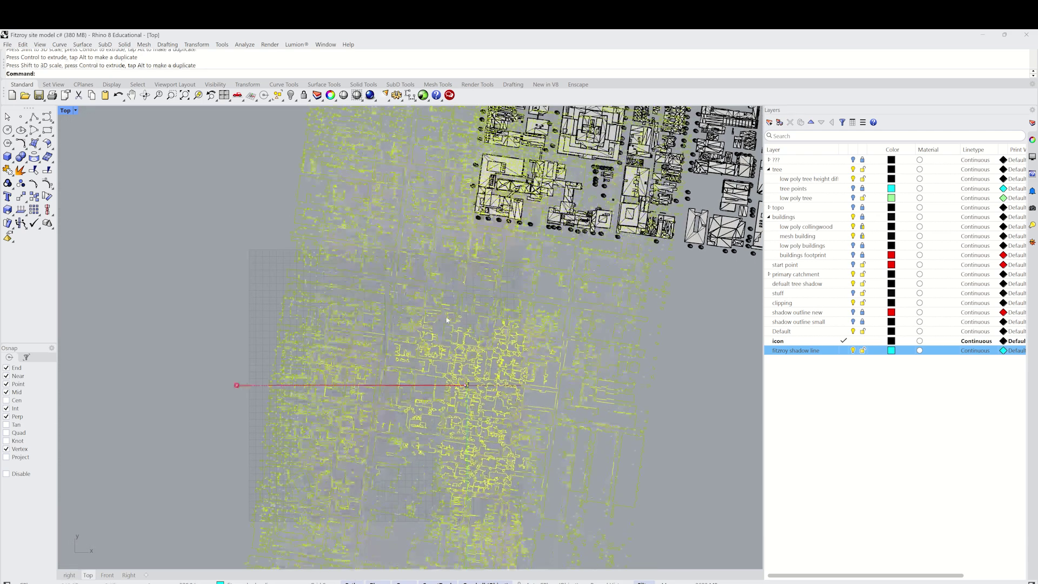
scroll(451, 319, "down", 12)
right_click_drag(457, 331, 406, 394)
left_click_drag(350, 396, 288, 410, "shift")
scroll(301, 378, "down", 3)
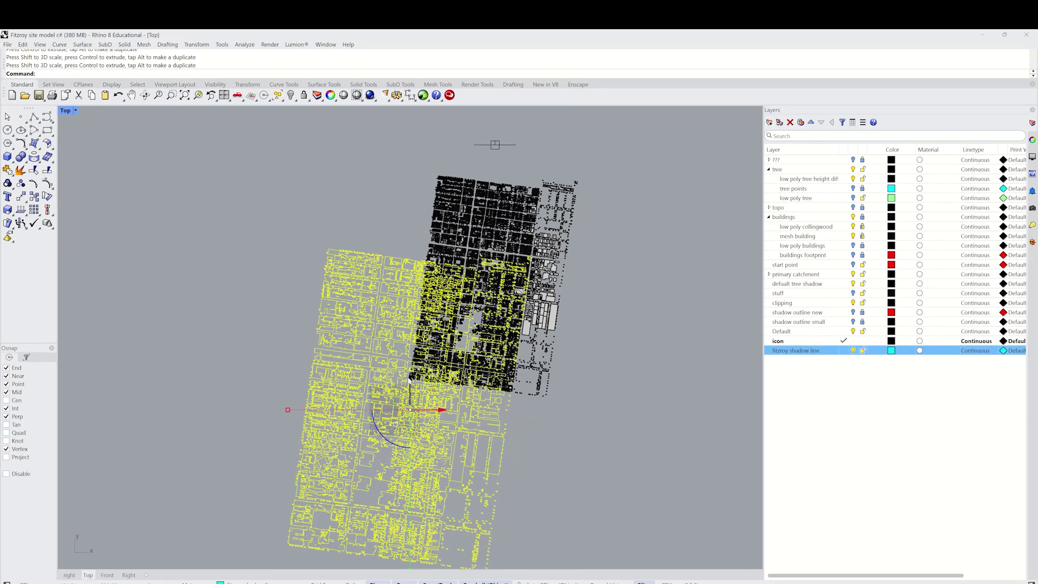
- Move the shadow curves over the site model and scale them uniformly to roughly match its extents
left_click_drag(409, 379, 409, 261)
left_click_drag(288, 293, 324, 292, "shift")
left_click_drag(442, 292, 499, 266)
scroll(497, 264, "up", 4)
right_click_drag(262, 135, 198, 206)
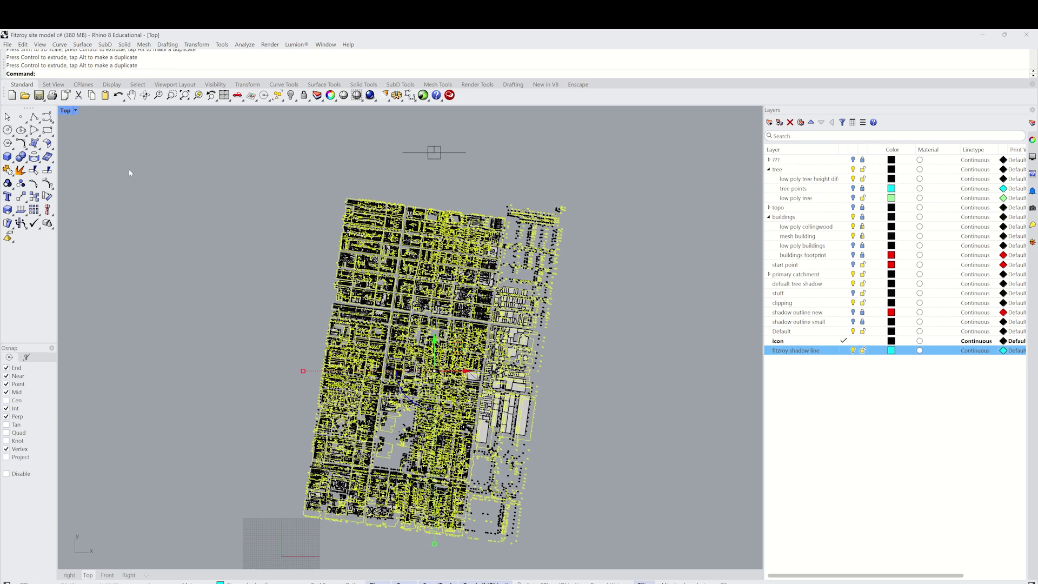
- Set the Top viewport to the "shadow tutorial" display mode and check the site shadows up close
left_click(75, 111)
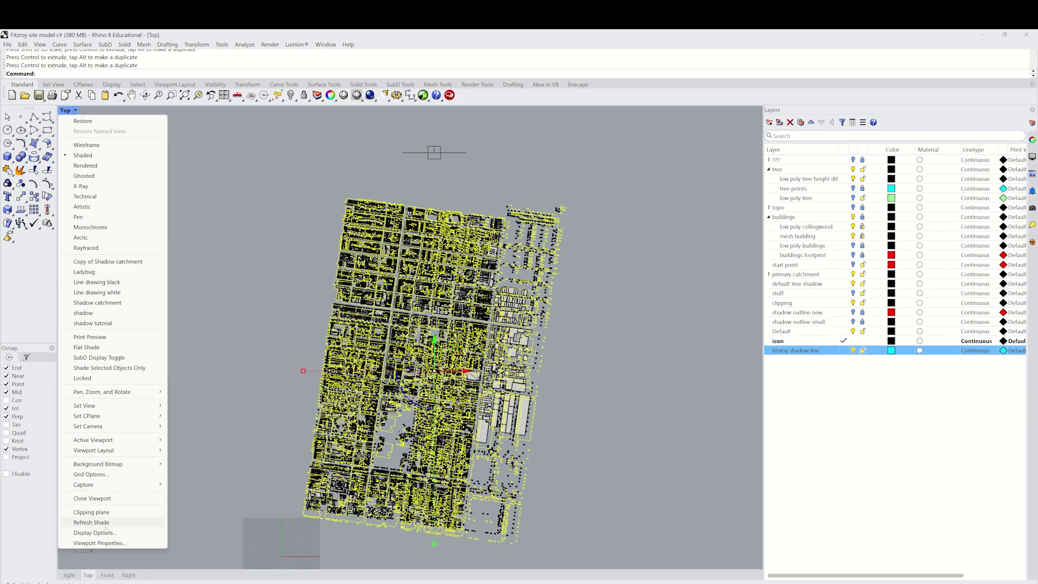
left_click(93, 324)
scroll(517, 261, "up", 5)
scroll(516, 261, "up", 7)
scroll(515, 262, "down", 5)
scroll(487, 405, "down", 8)
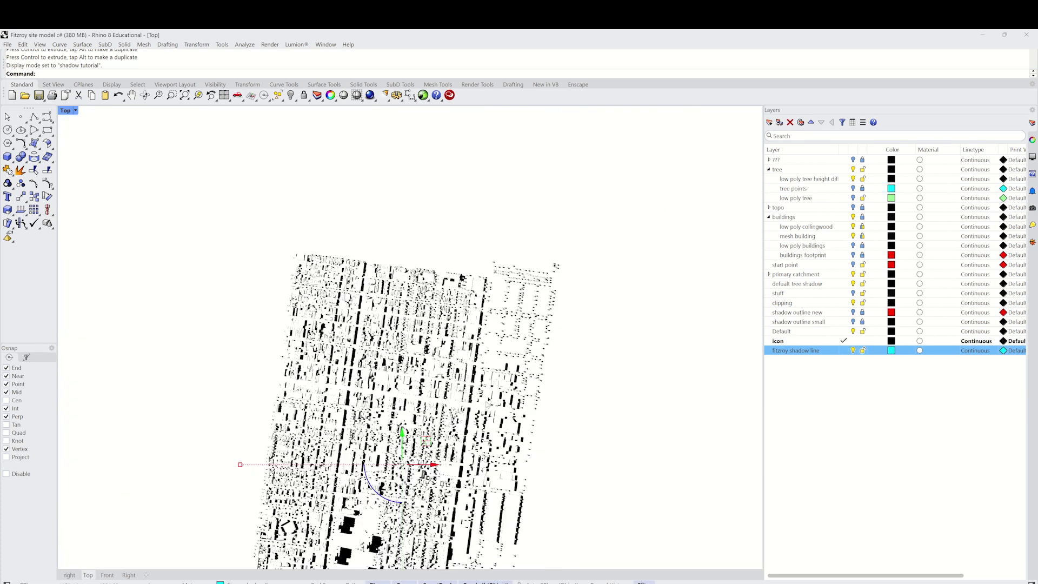
right_click_drag(353, 281, 336, 178)
scroll(345, 243, "up", 4)
- Turn on Show curves in the "shadow tutorial" display mode options
left_click(75, 111)
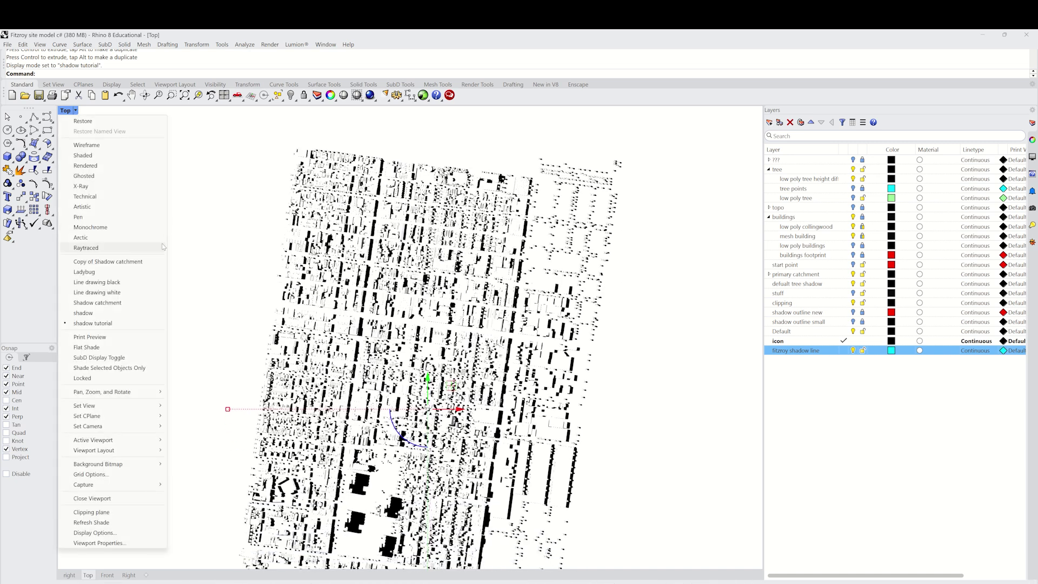
left_click(115, 532)
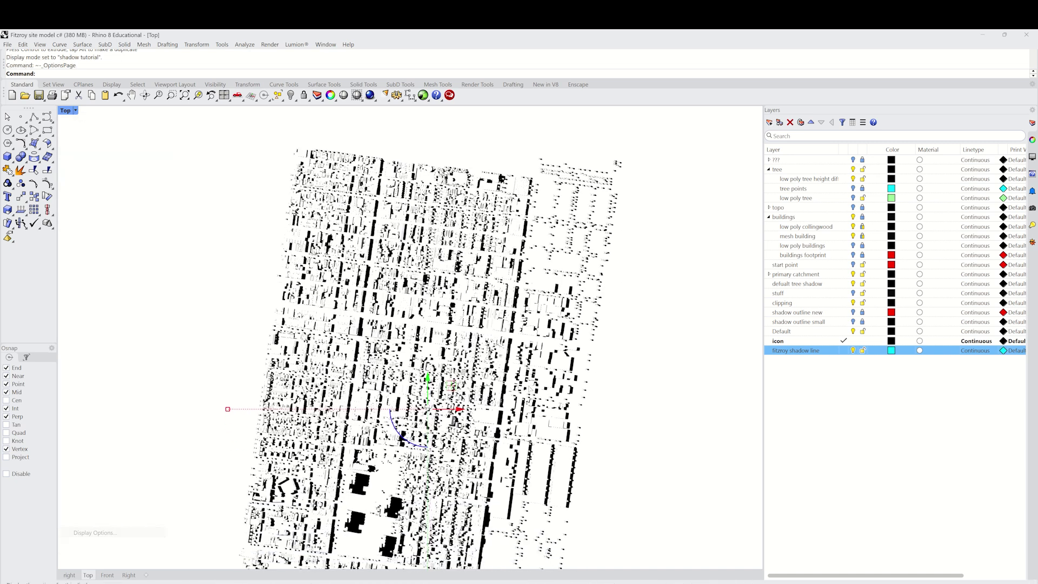
scroll(658, 373, "down", 5)
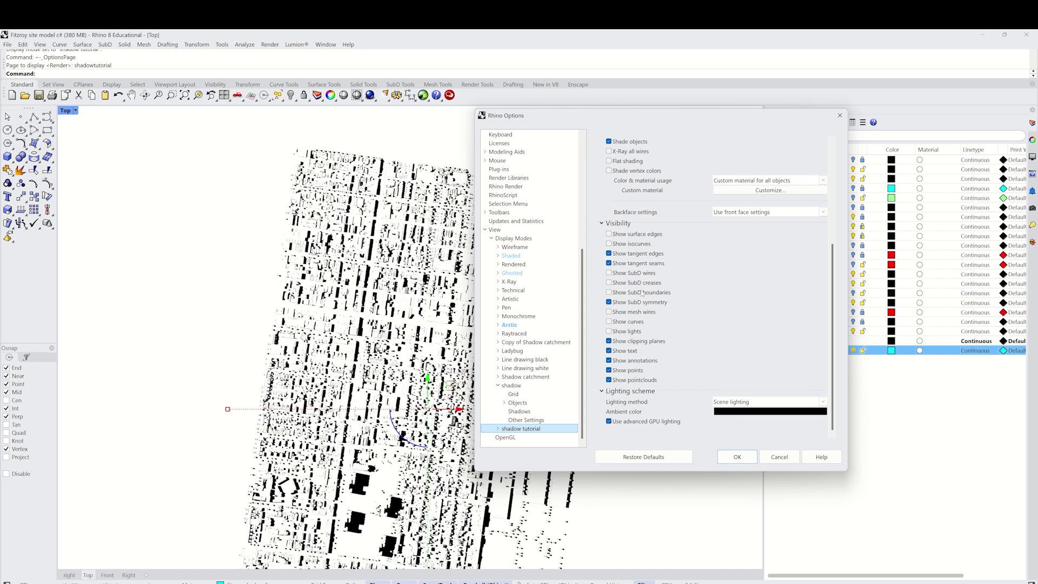
left_click(609, 323)
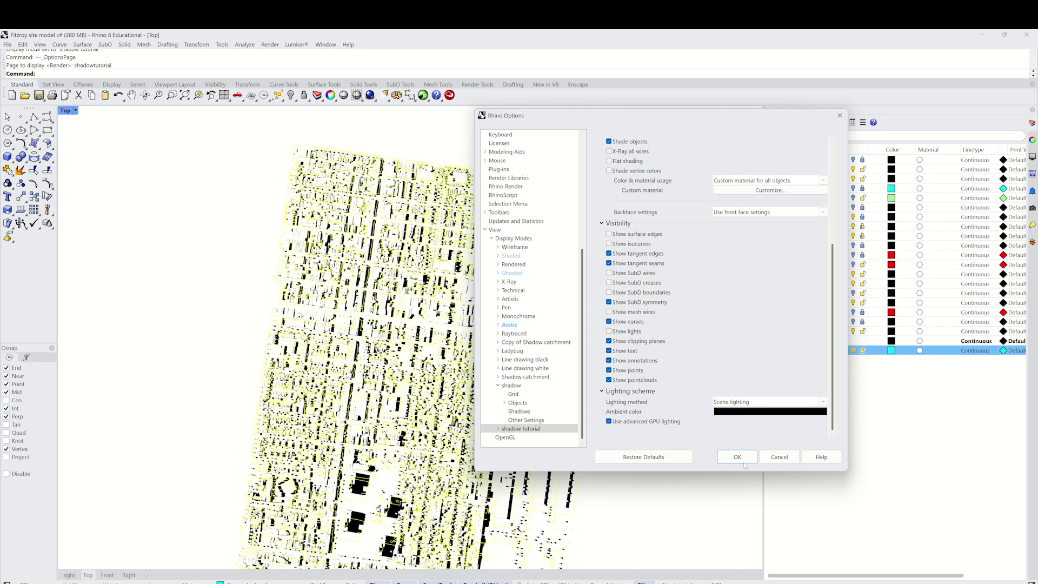
left_click(737, 456)
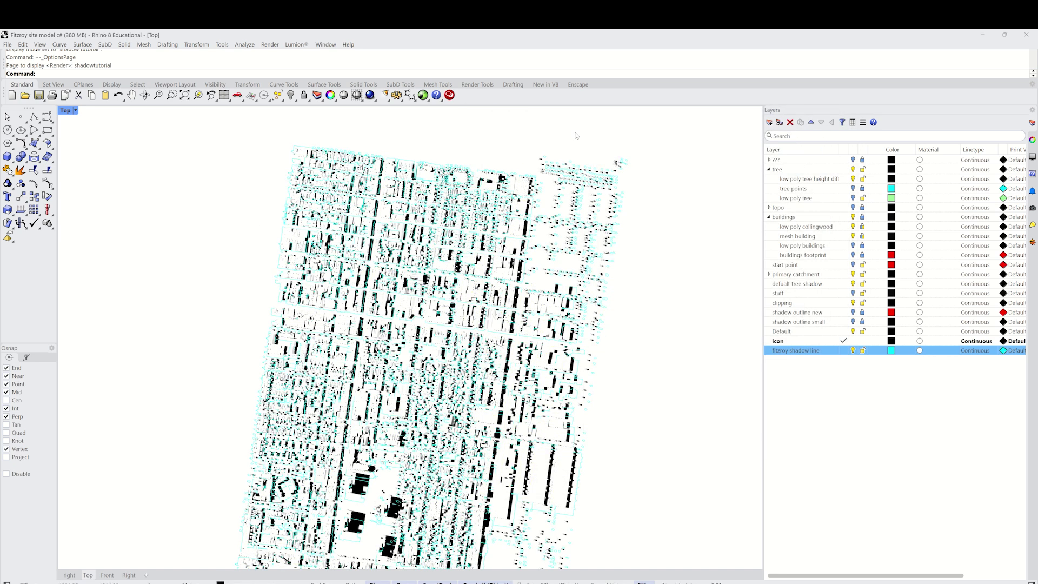
- Change the solid background colour of the "shadow tutorial" display mode to a mid grey
scroll(578, 135, "up", 10)
left_click(526, 261)
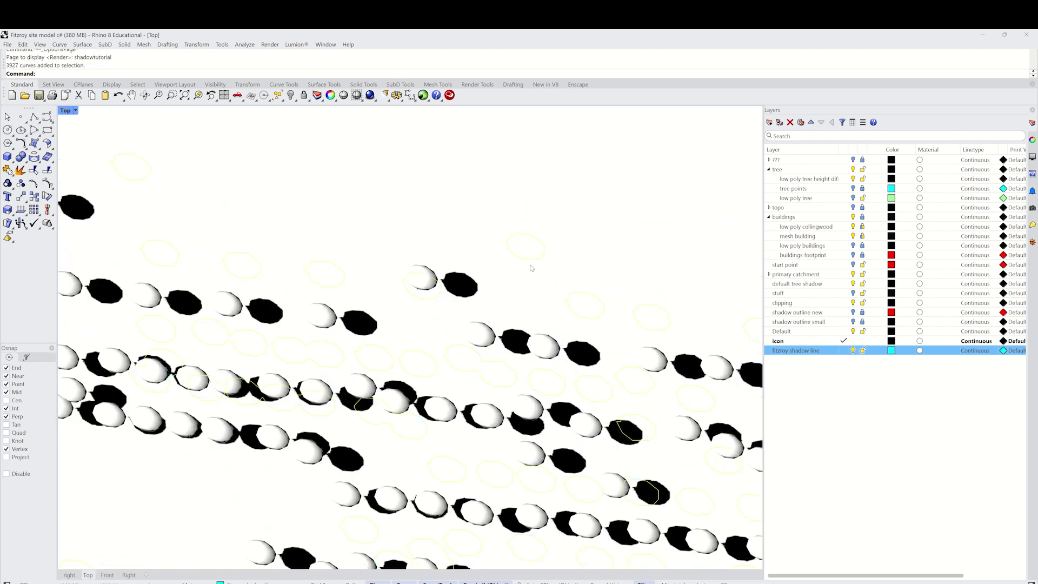
scroll(531, 269, "down", 15)
right_click_drag(476, 370, 499, 283)
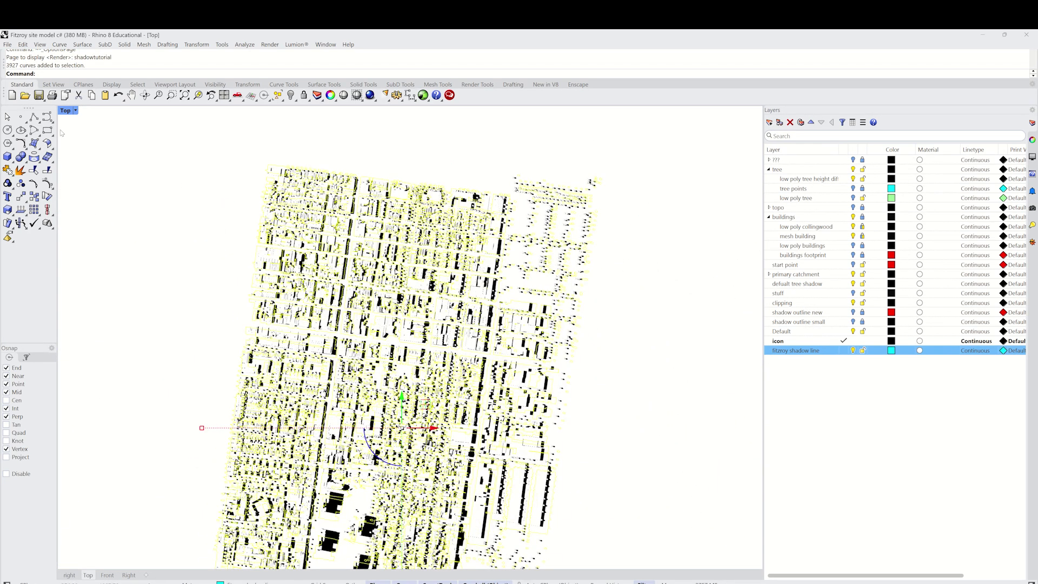
left_click(76, 110)
left_click(97, 533)
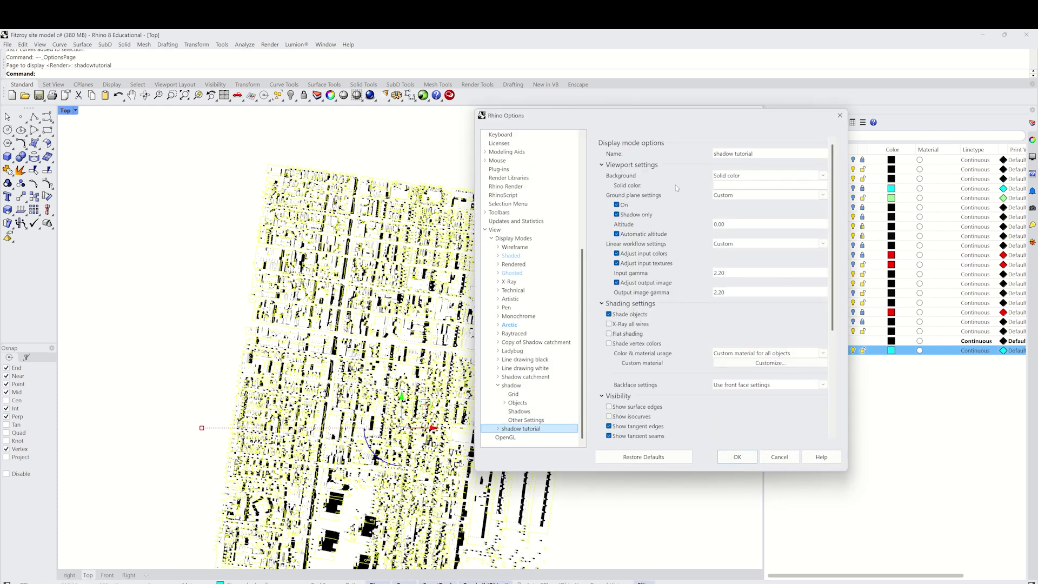
left_click(719, 186)
left_click(644, 309)
left_click_drag(644, 309, 659, 305)
left_click(661, 407)
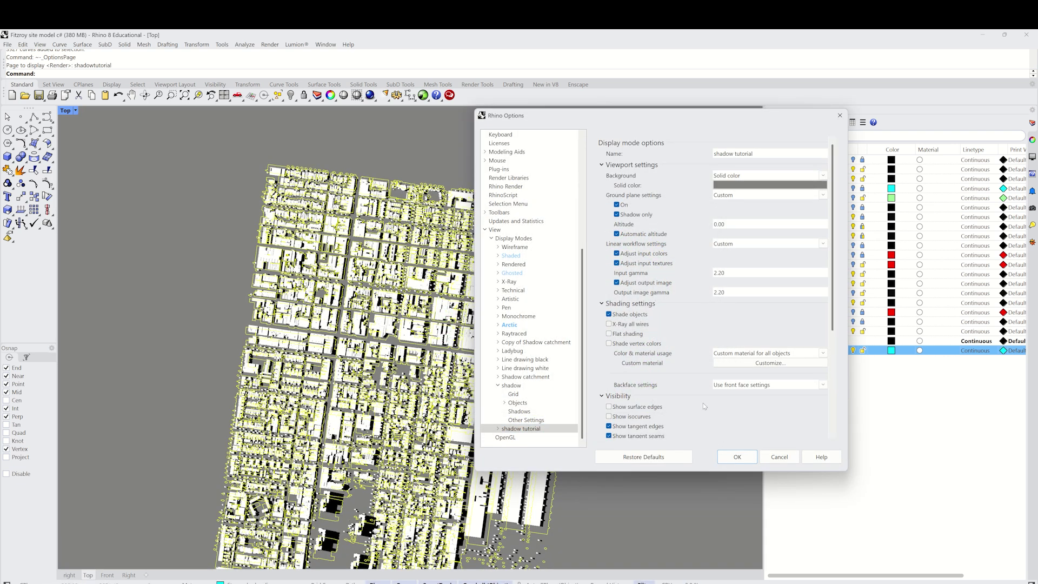
left_click(739, 458)
- Select the traced shadow curves and scale them down slightly to approach the size of the rendered shadows
scroll(403, 186, "up", 10)
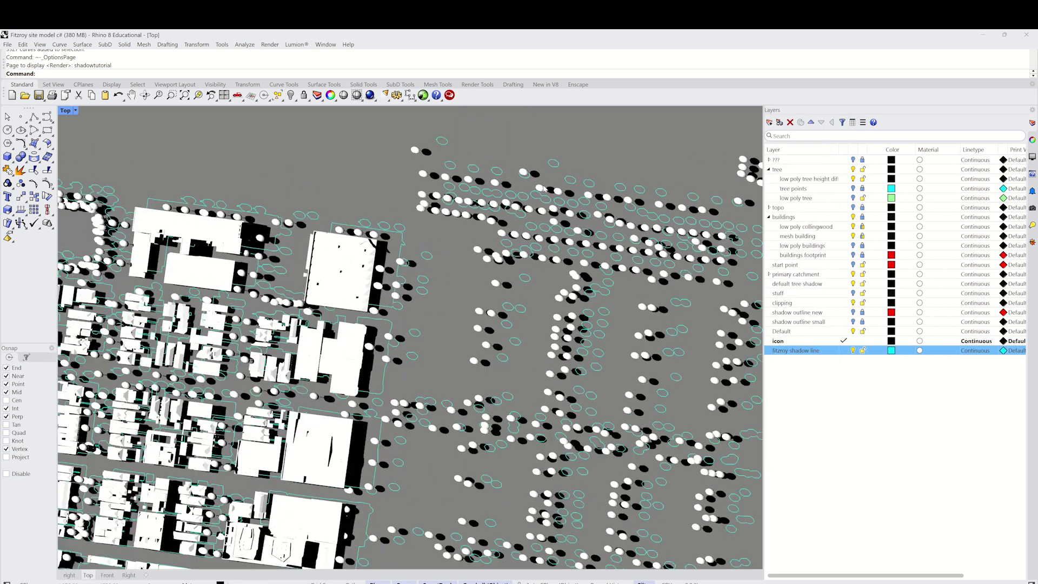
right_click_drag(403, 186, 419, 260)
left_click(340, 162)
scroll(387, 244, "down", 15)
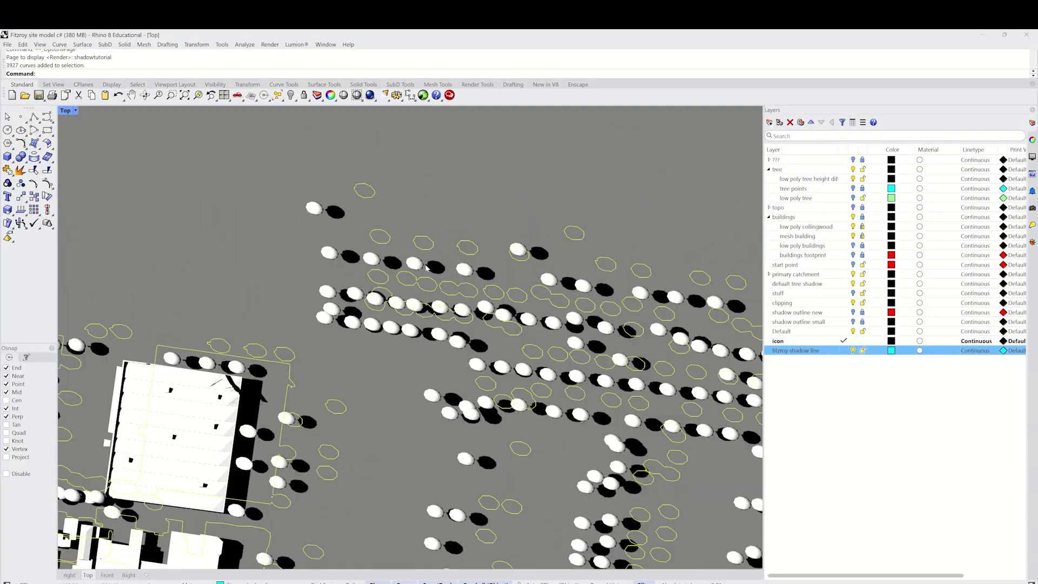
right_click_drag(559, 299, 617, 233)
scroll(465, 303, "down", 7)
right_click_drag(259, 436, 275, 375)
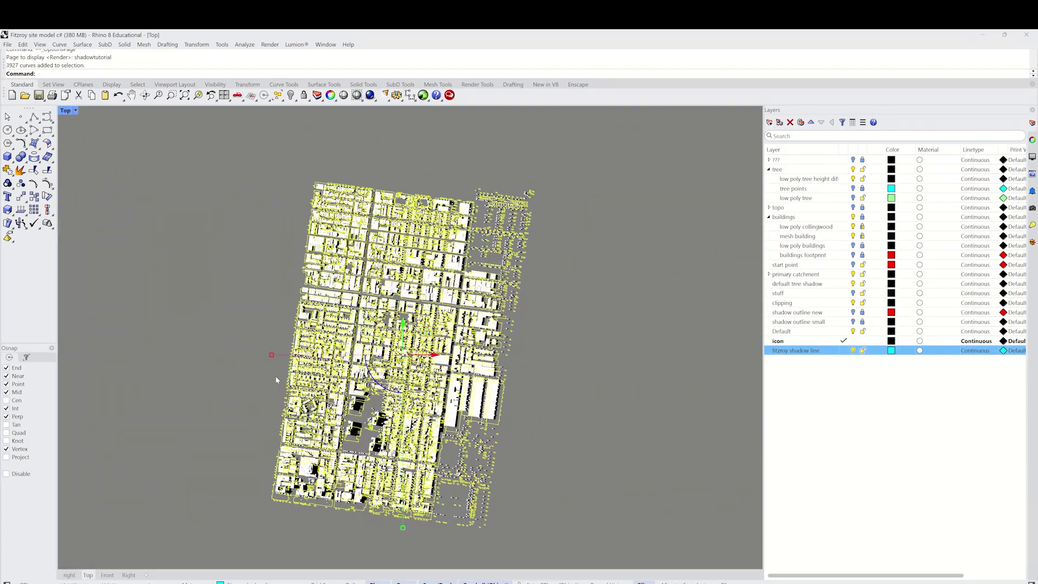
scroll(283, 329, "up", 8)
left_click_drag(260, 324, 282, 323)
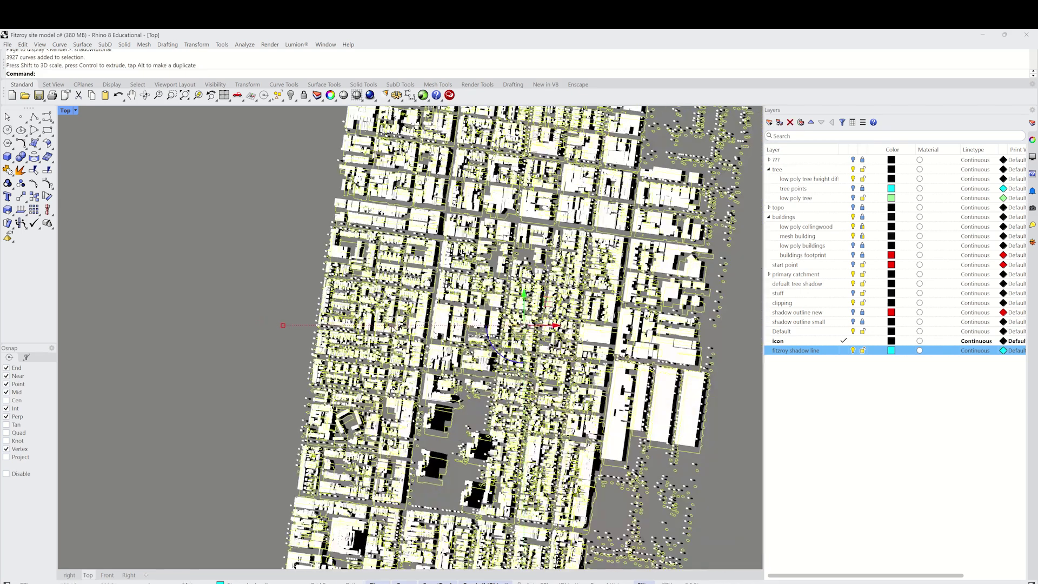
- Fine-tune the scale and position of the traced curves to line up with the rendered shadows across the site
scroll(525, 263, "down", 4)
scroll(544, 453, "up", 6)
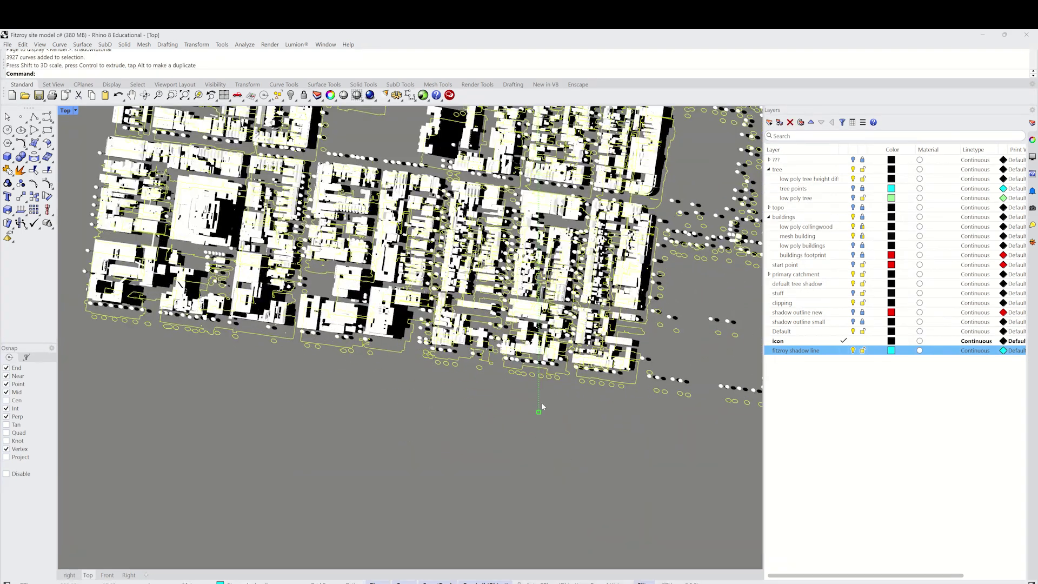
left_click_drag(538, 414, 532, 399)
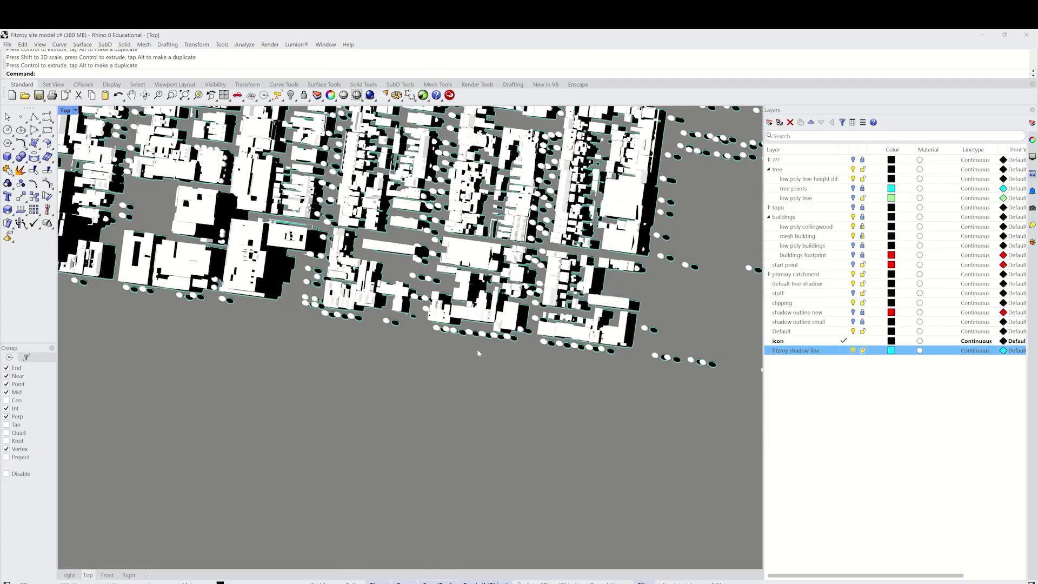
scroll(487, 271, "down", 8)
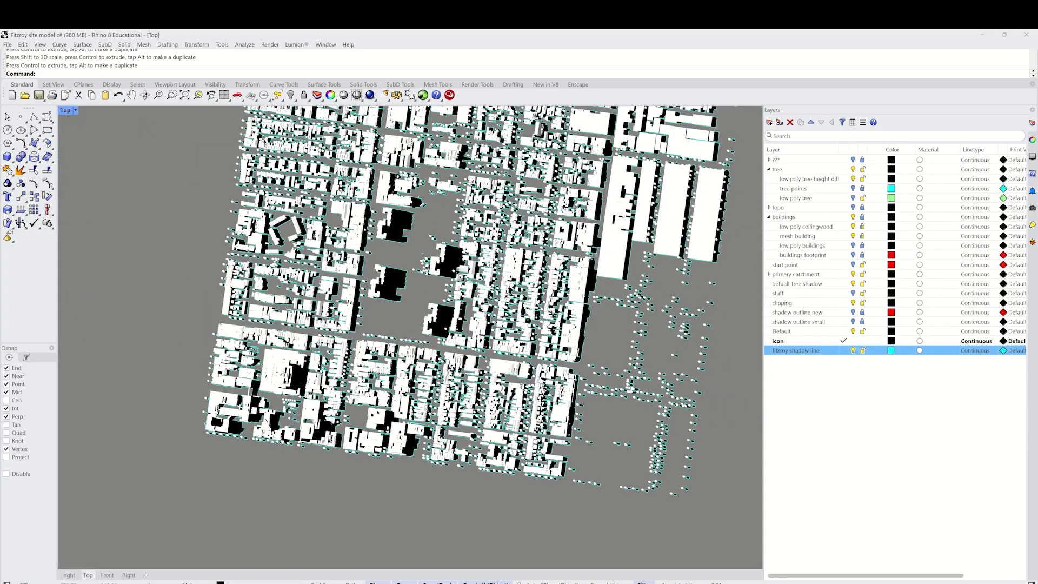
right_click_drag(564, 309, 496, 405)
scroll(520, 379, "down", 4)
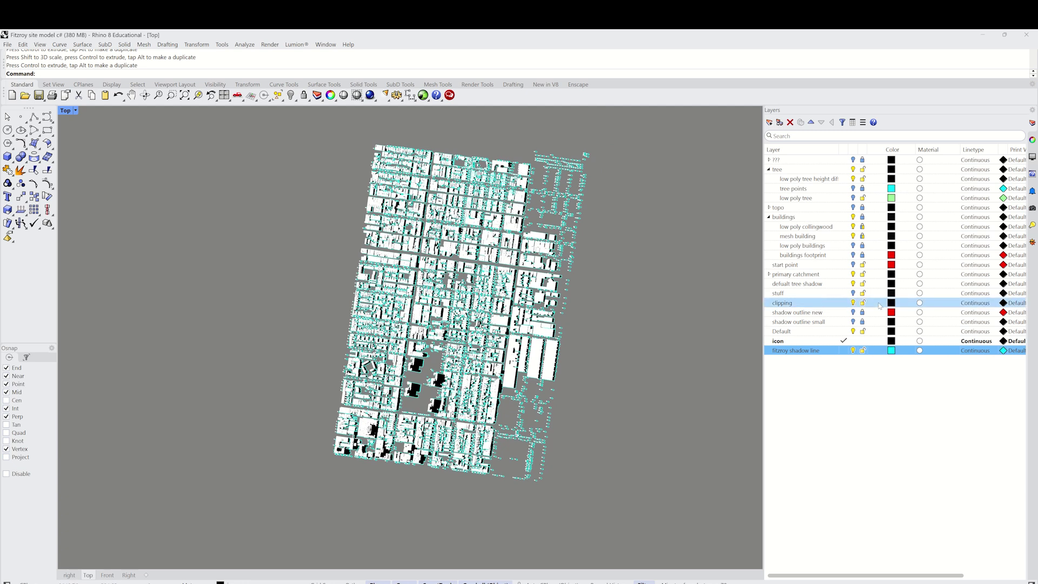
scroll(588, 190, "up", 3)
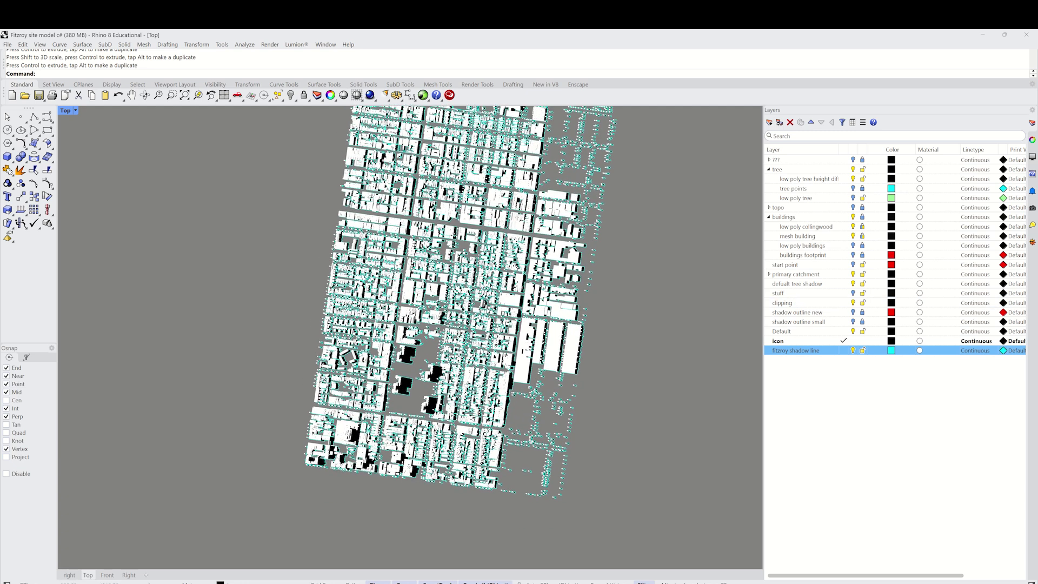